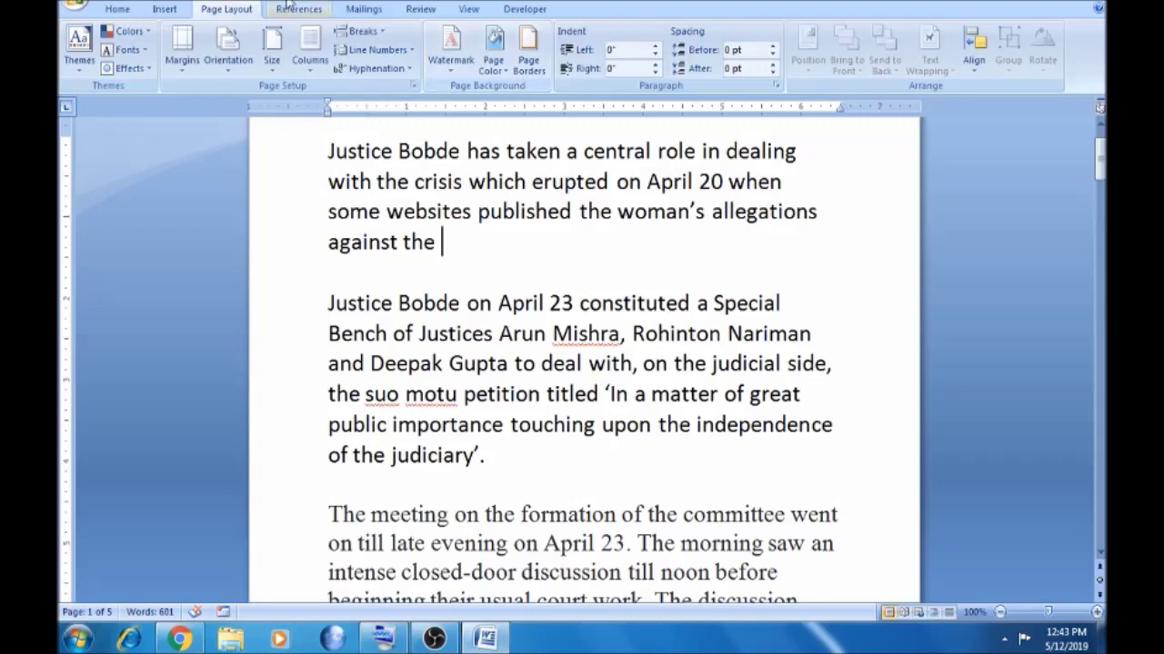
Step: Apply a plain Box page border to the whole document, choosing Box over Shadow
click(531, 77)
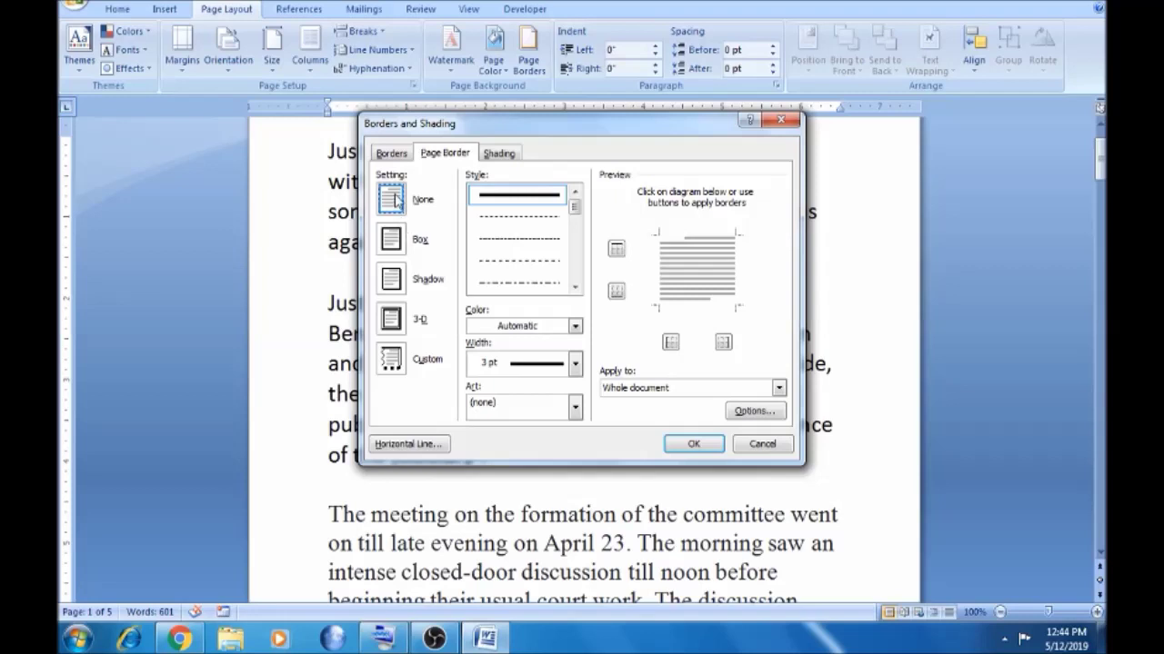
click(395, 247)
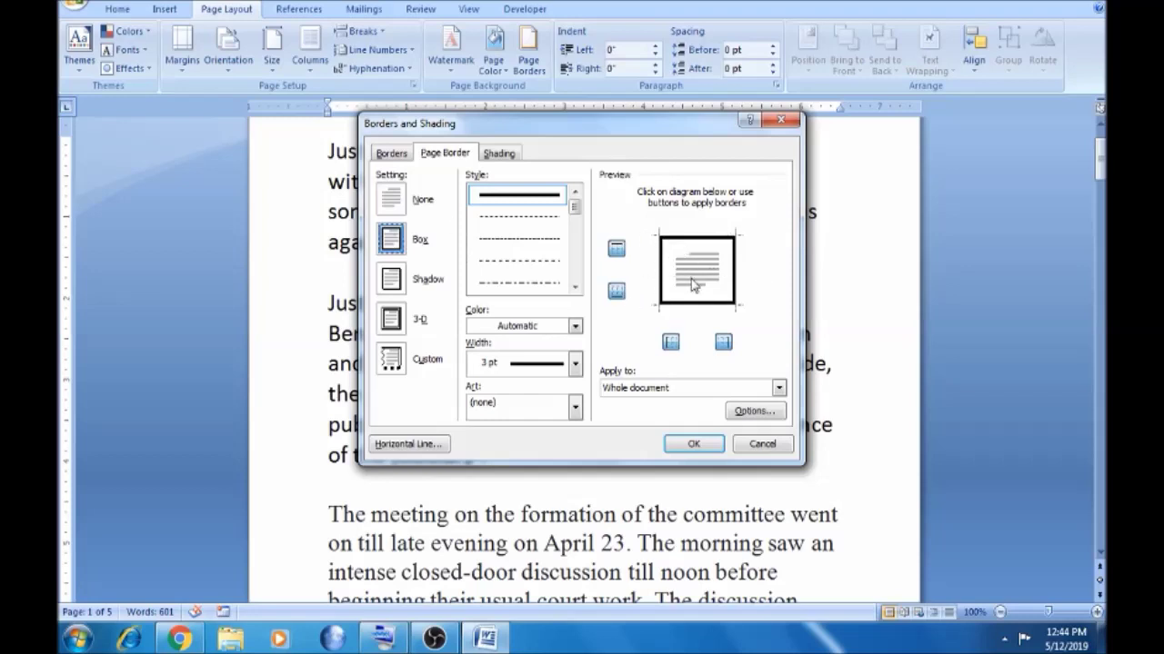
click(389, 281)
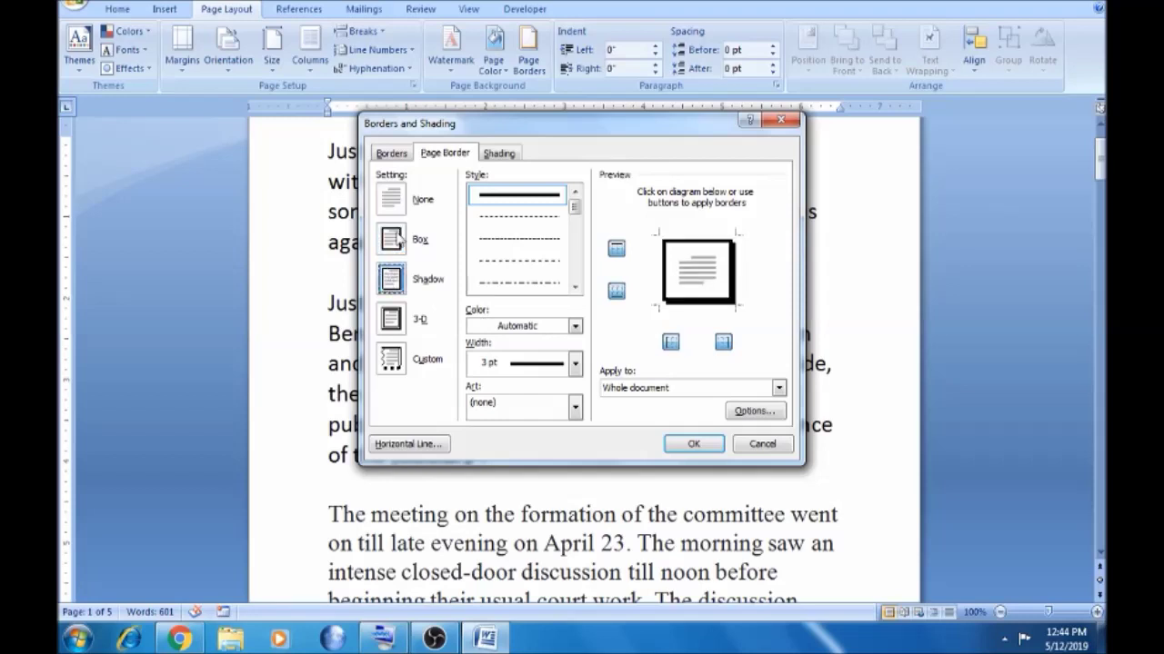
click(396, 238)
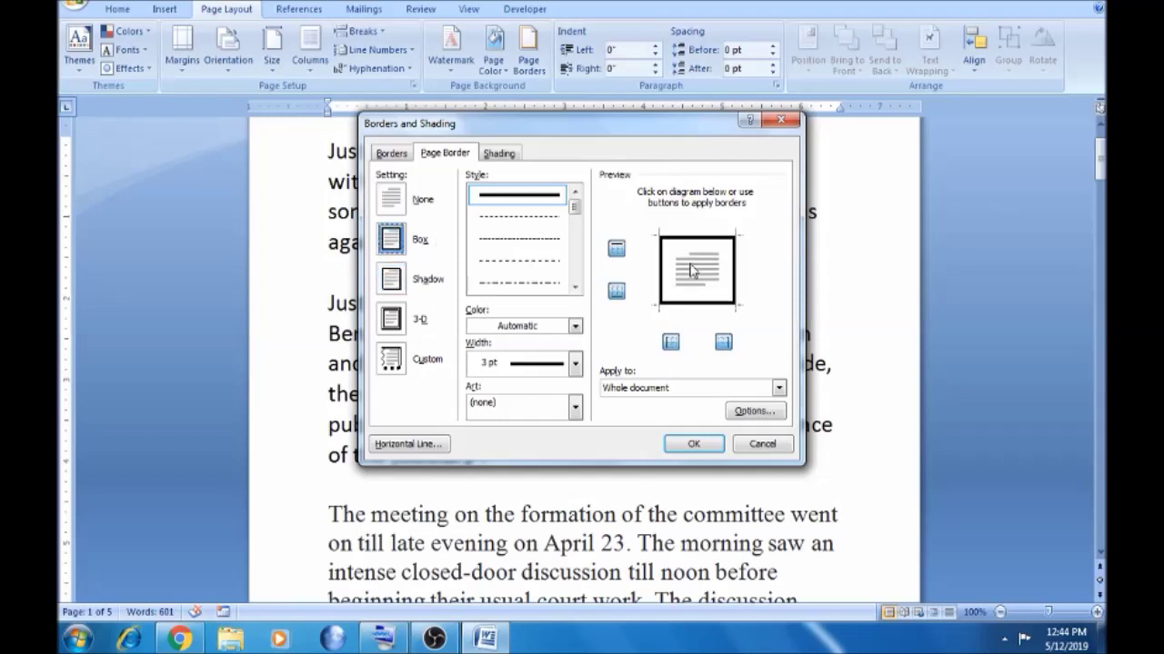
click(682, 444)
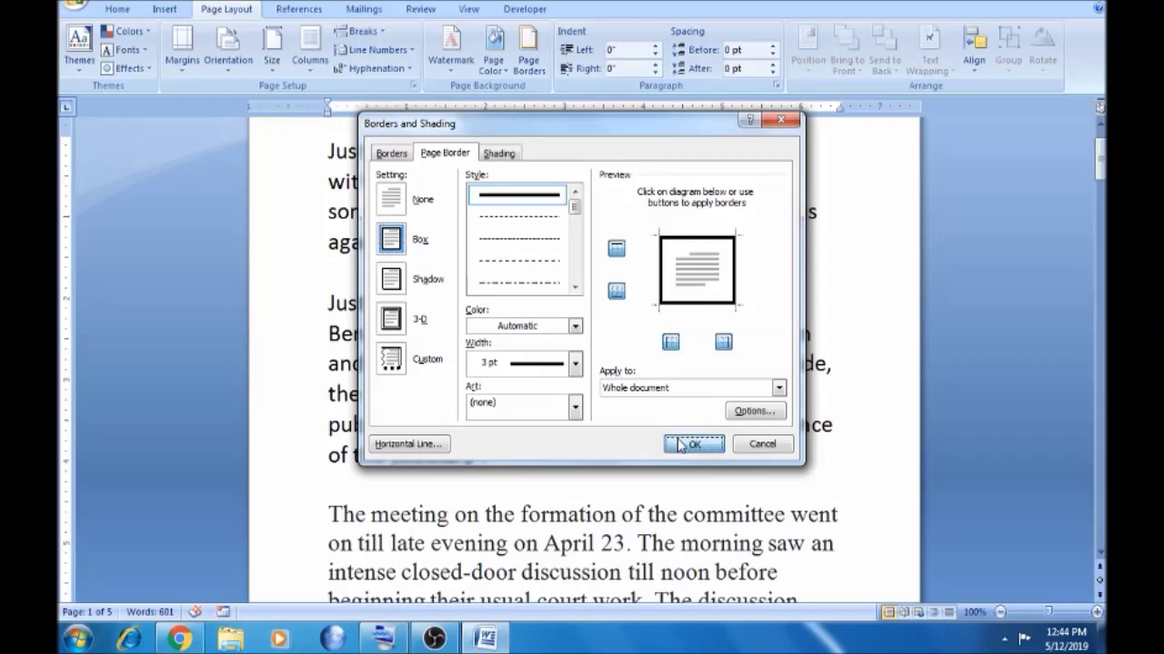
drag(1099, 161, 1099, 153)
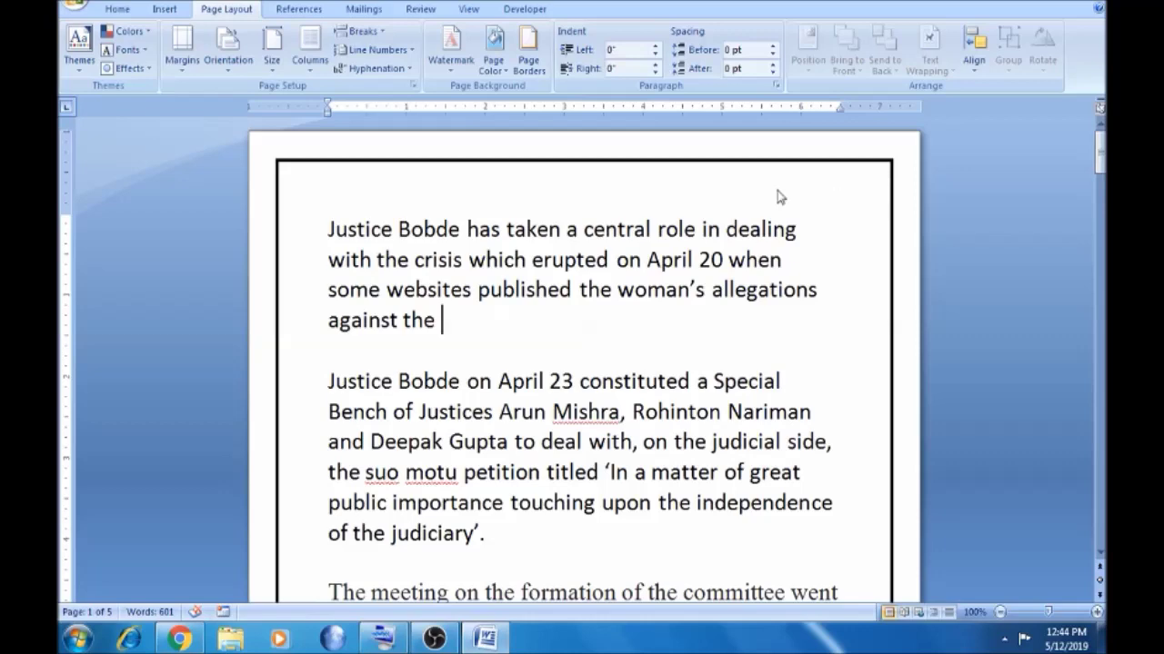
Step: Recolour the box page border from black to dark blue
click(529, 74)
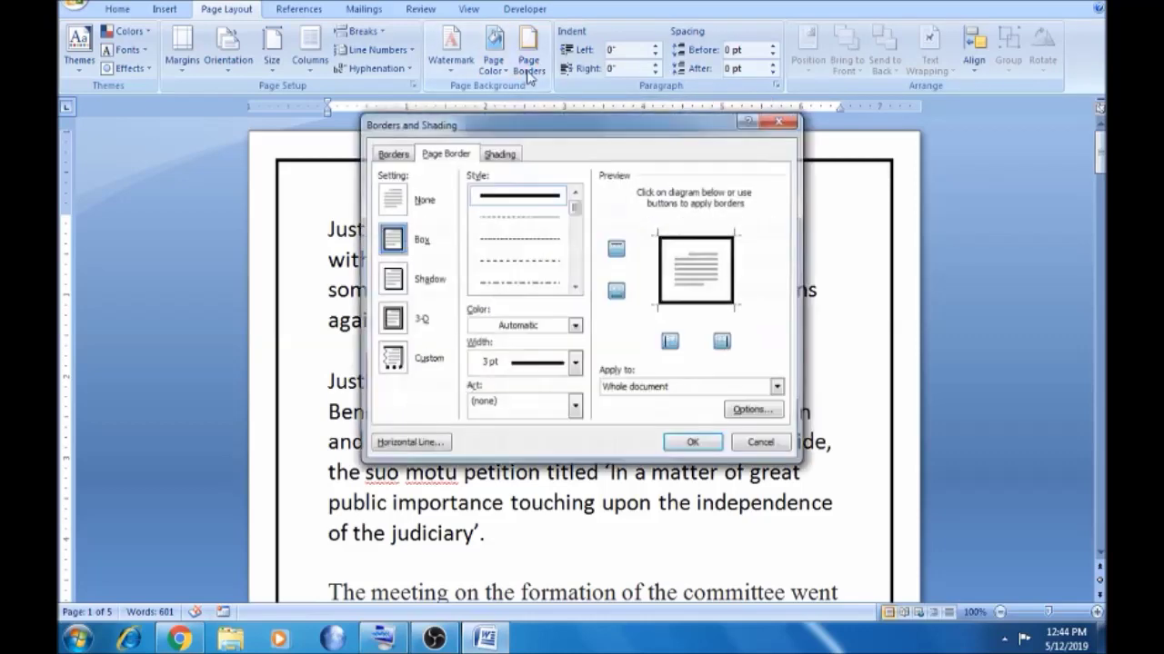
click(575, 329)
click(575, 327)
click(574, 327)
click(574, 328)
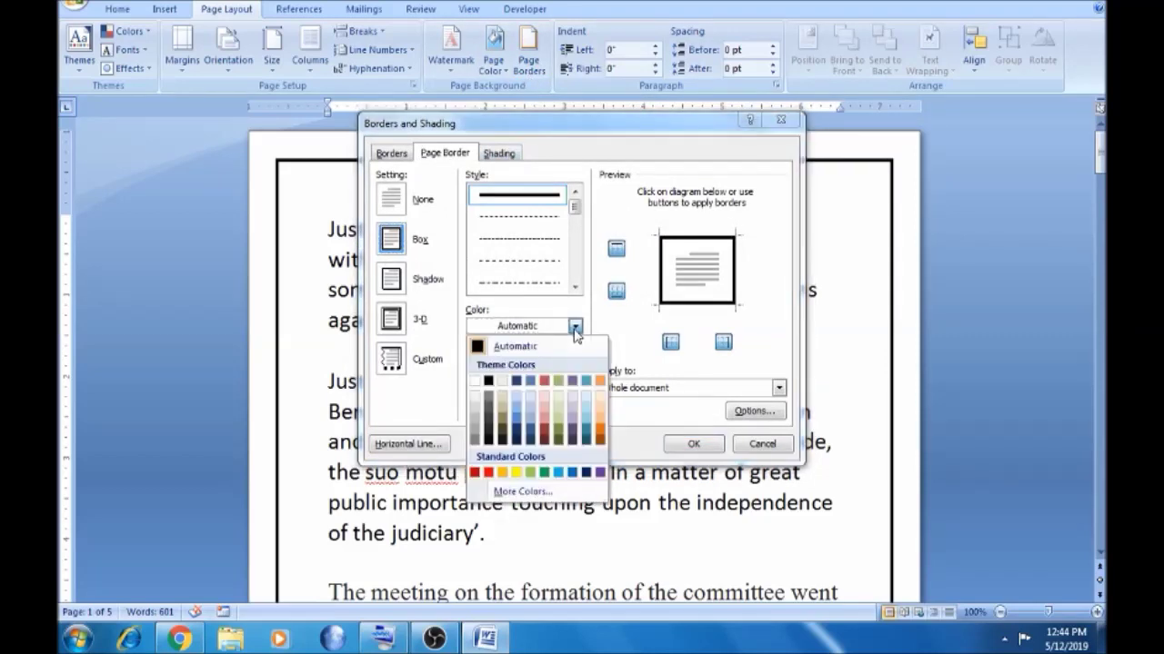
click(514, 382)
click(693, 444)
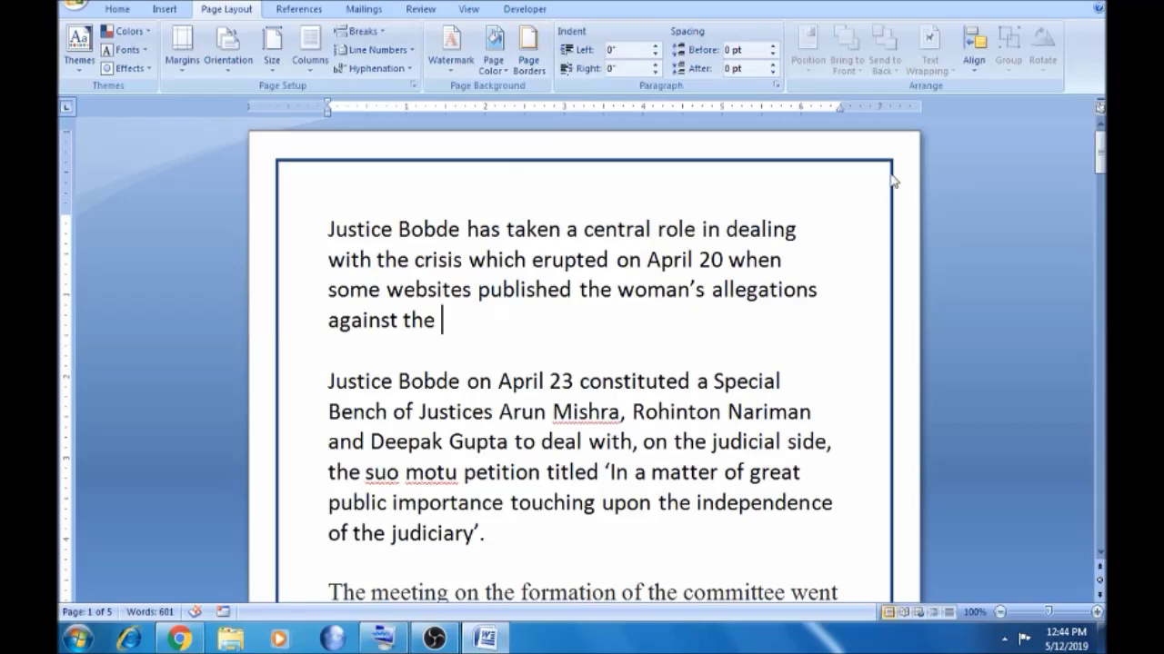
click(530, 64)
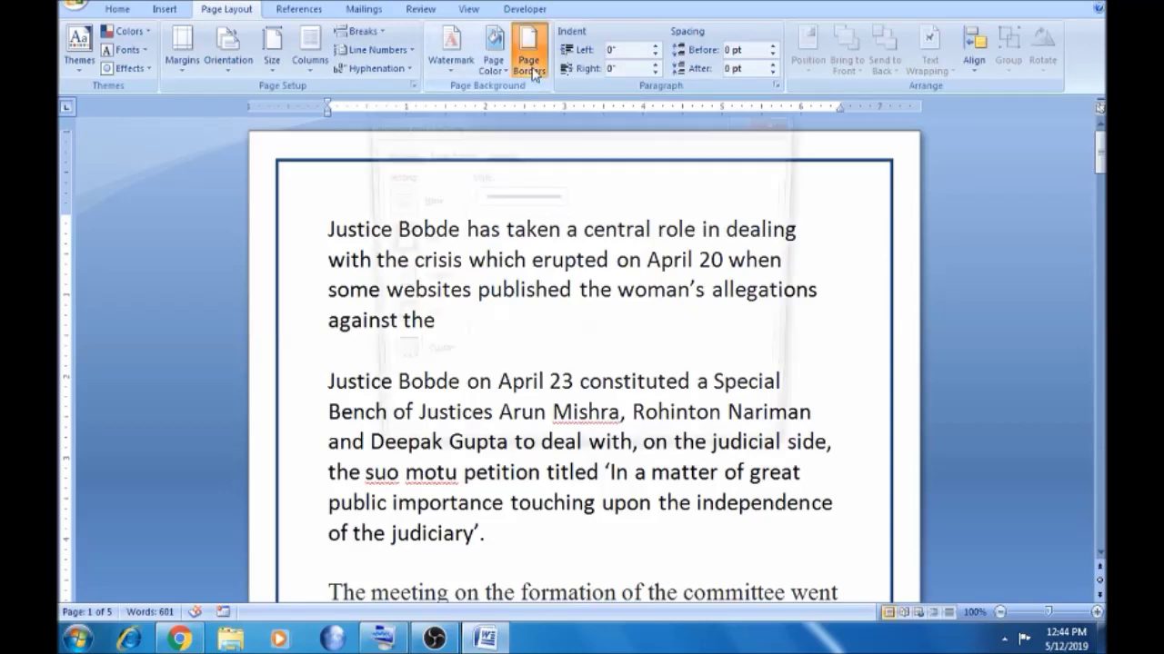
Step: Make the page border 4½ pt wide, after briefly trying ½ pt
click(575, 364)
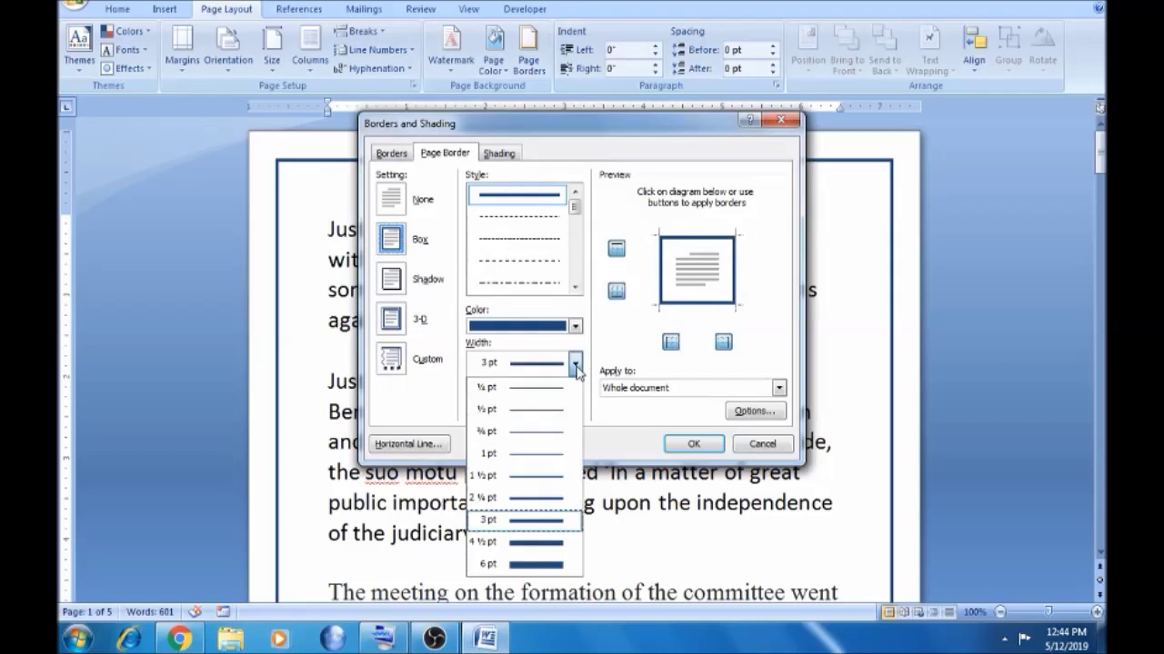
click(548, 410)
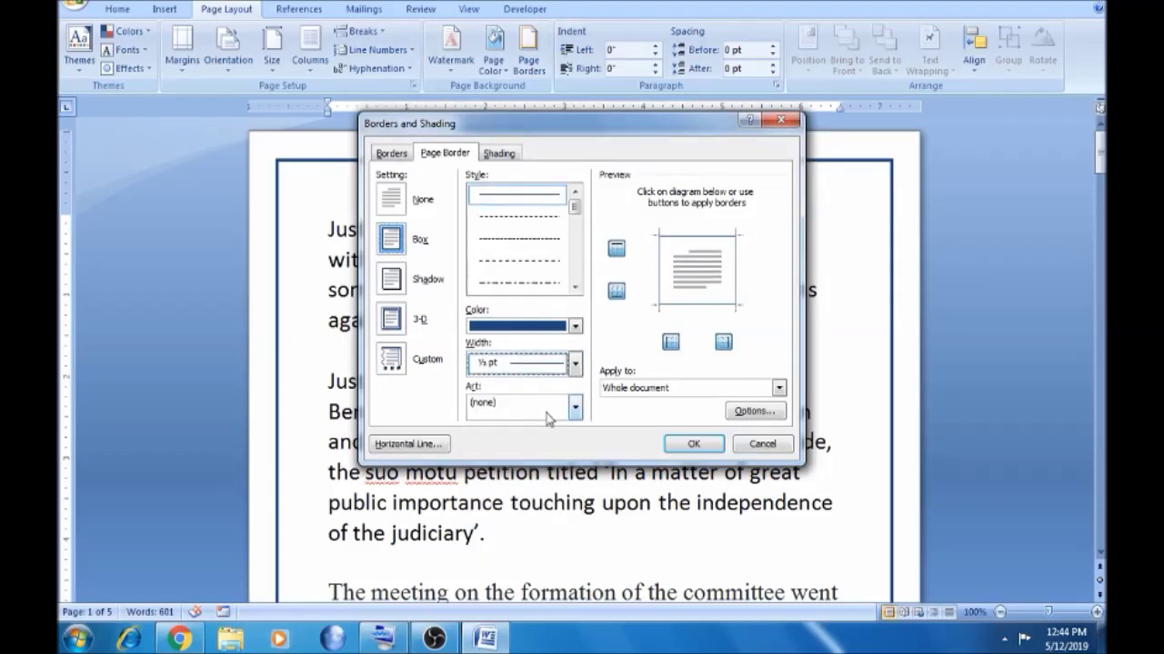
click(677, 445)
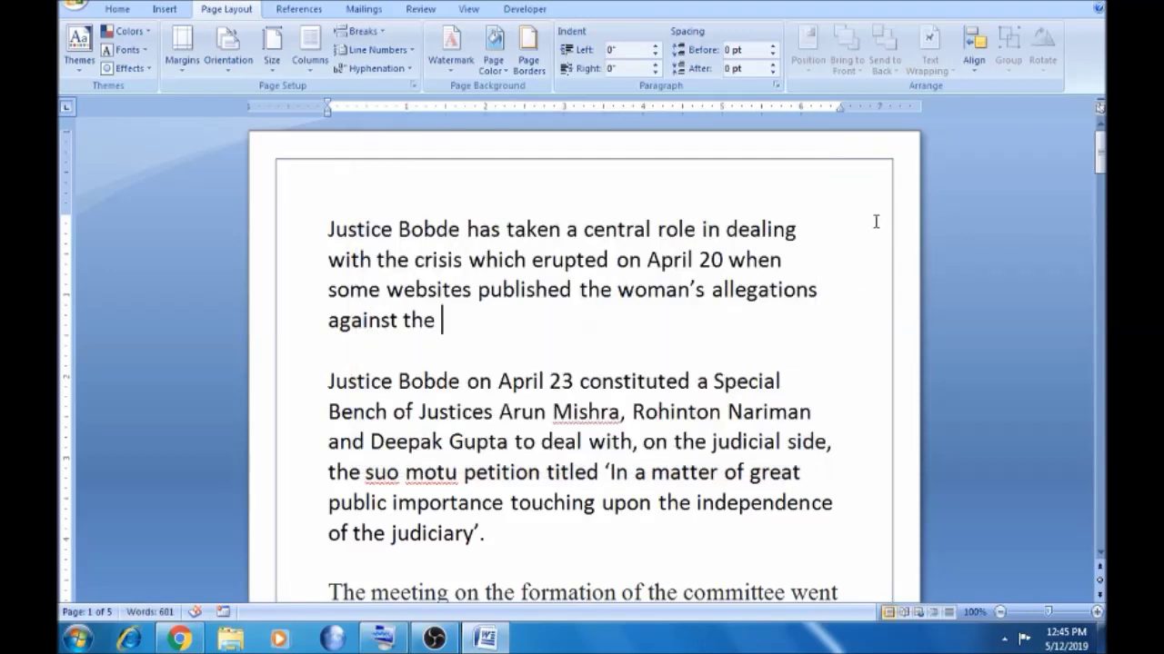
click(525, 66)
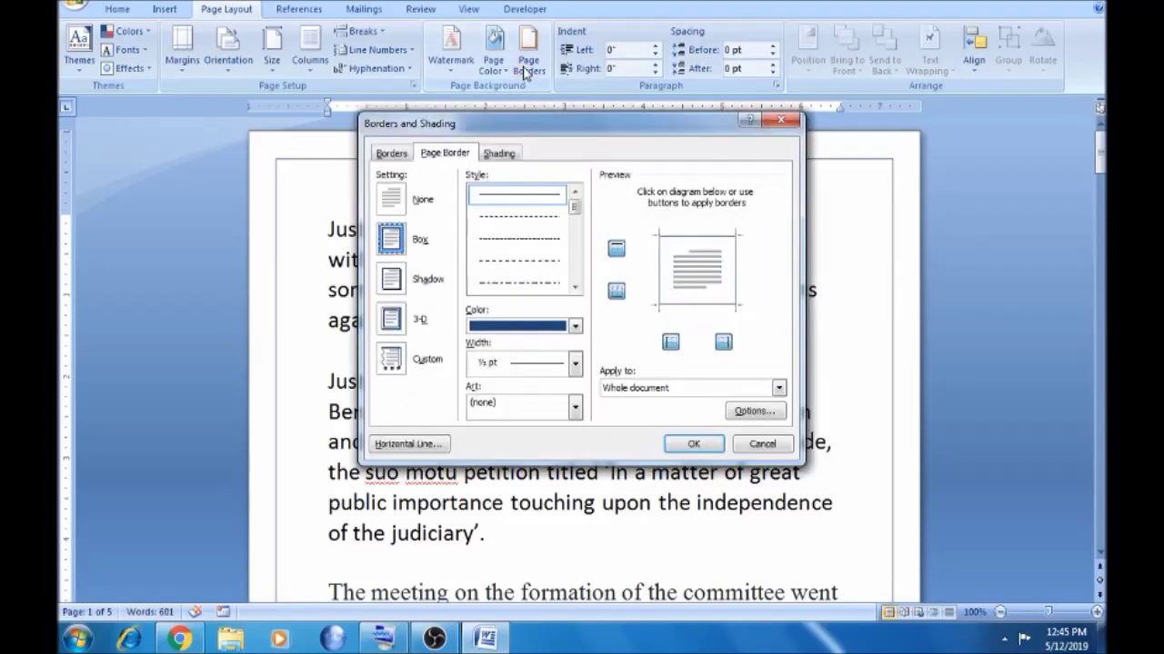
click(574, 363)
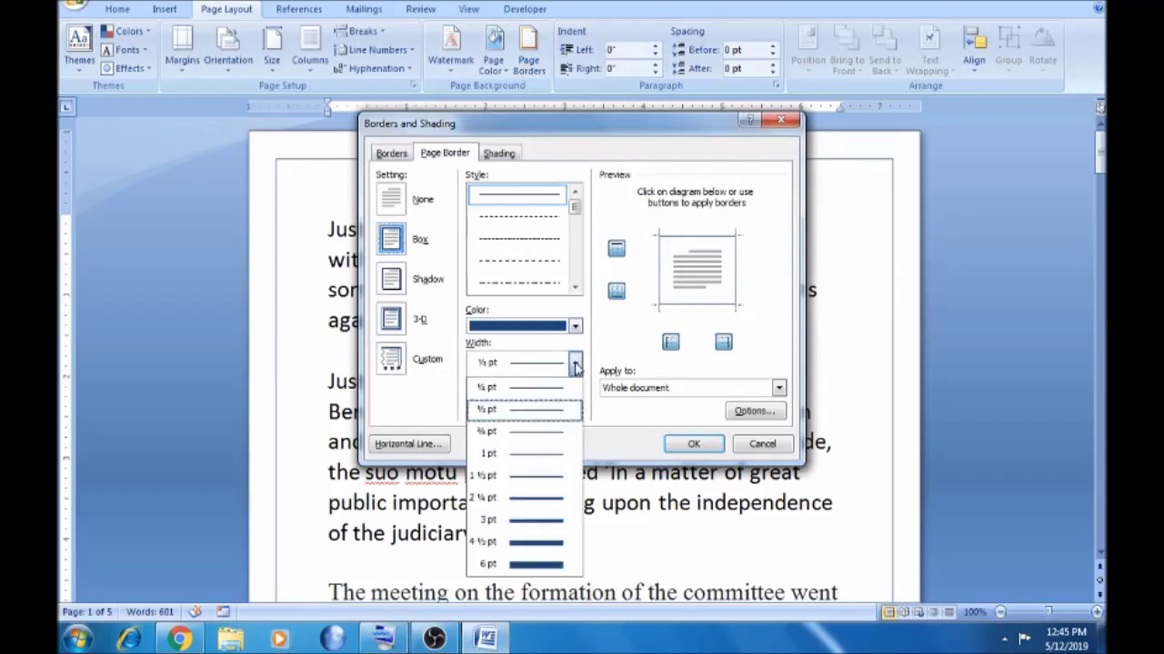
click(533, 551)
click(687, 445)
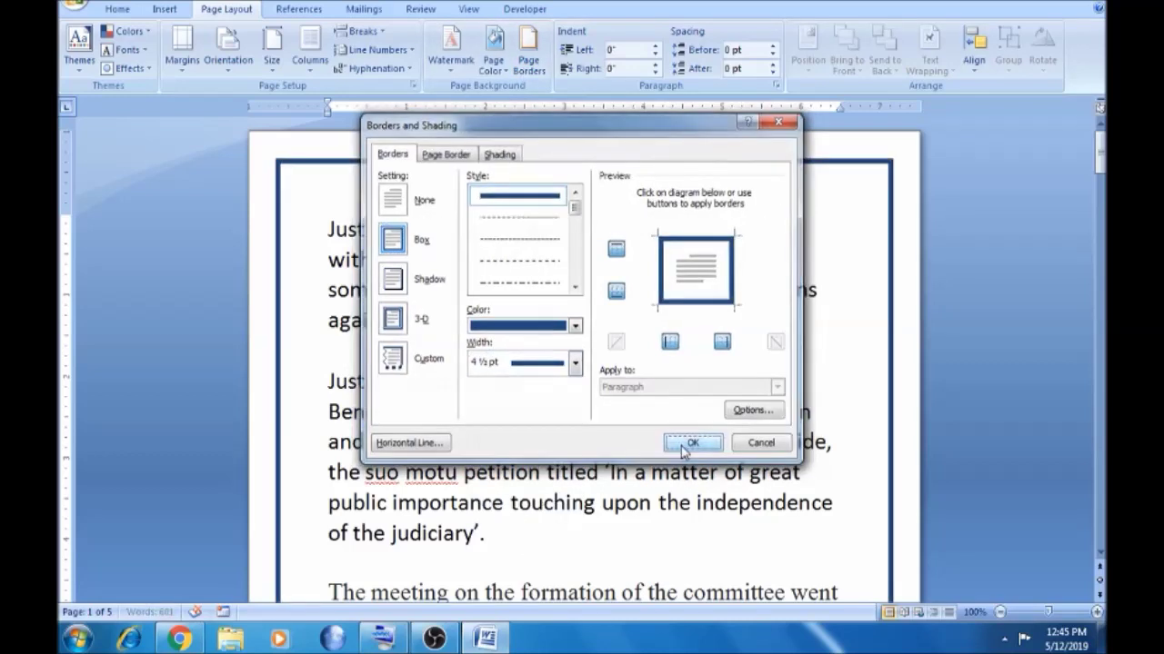
Step: Switch the dark blue page border to the Shadow setting
click(529, 63)
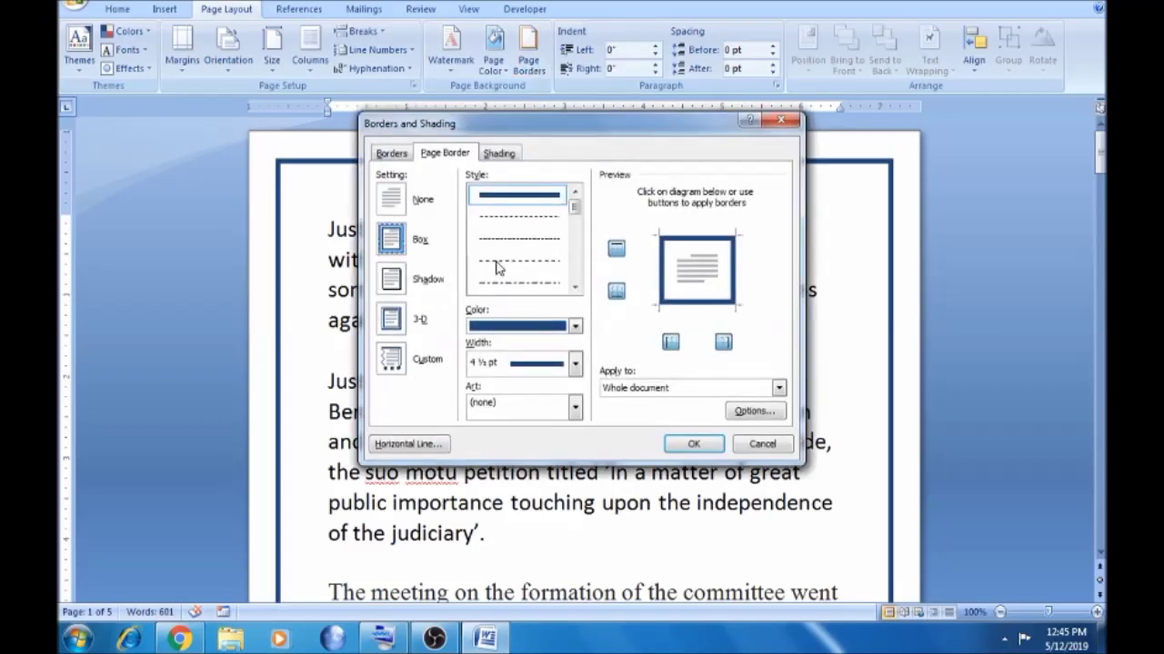
click(389, 282)
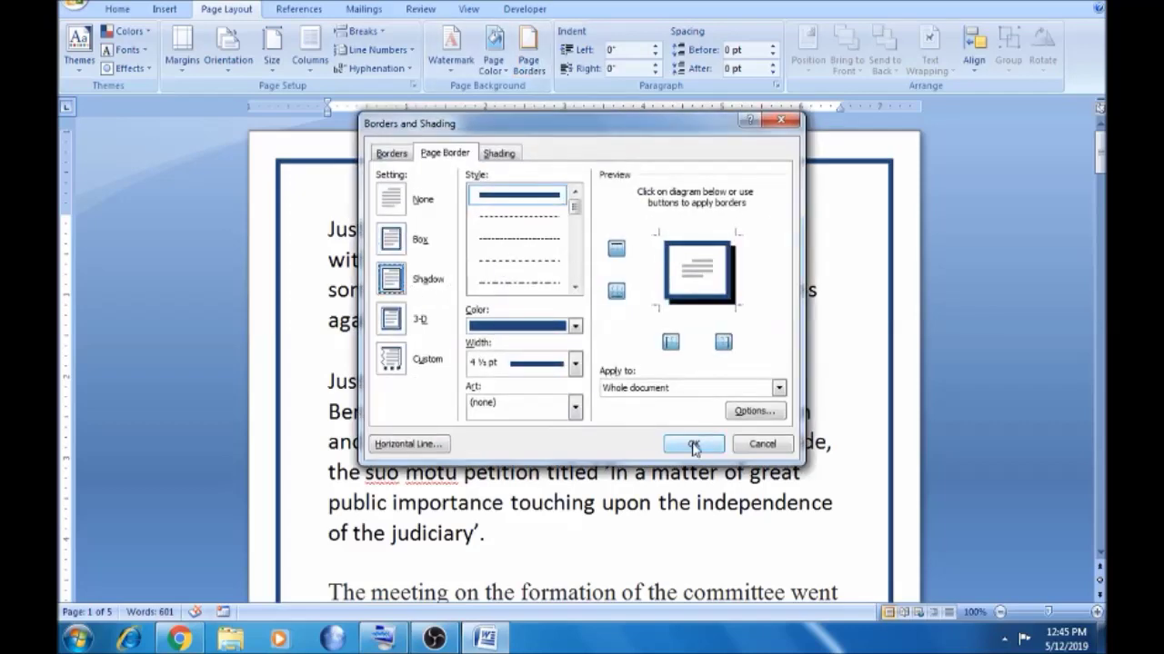
click(693, 445)
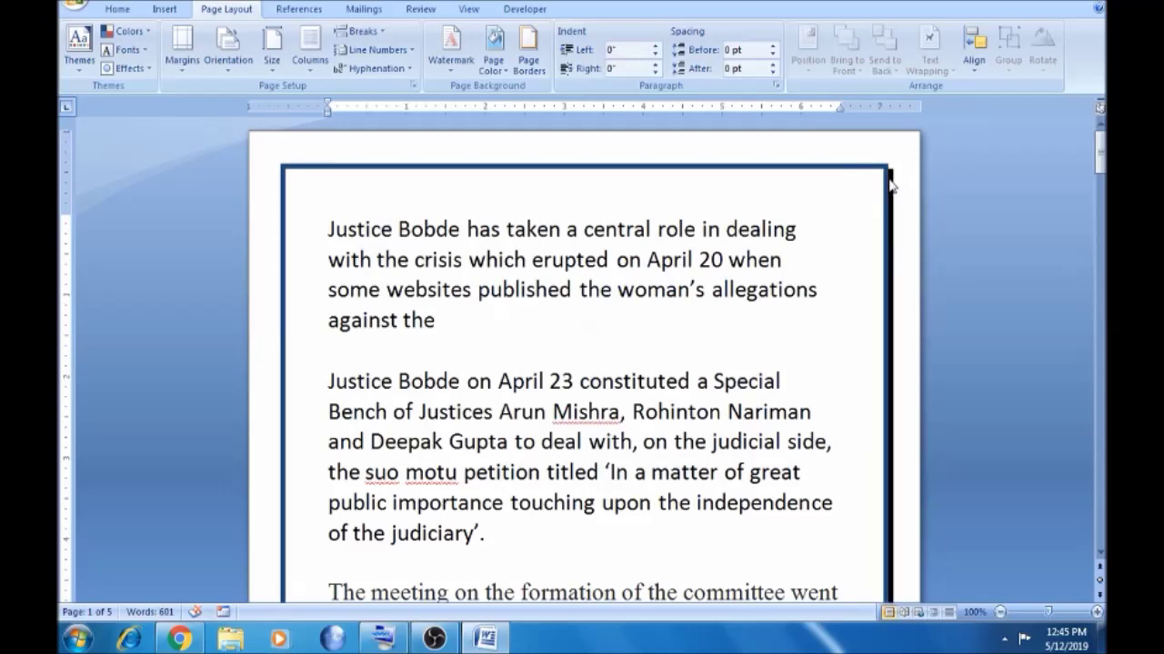
Step: Keep the Shadow setting and apply the page border to the whole document
click(523, 74)
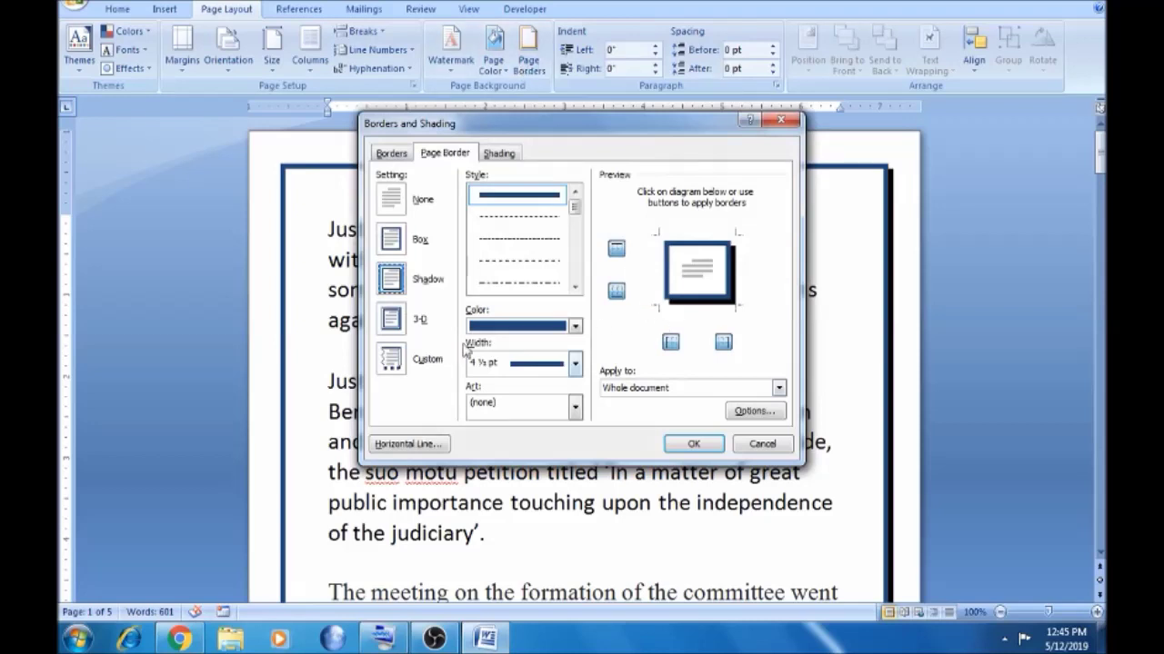
click(391, 362)
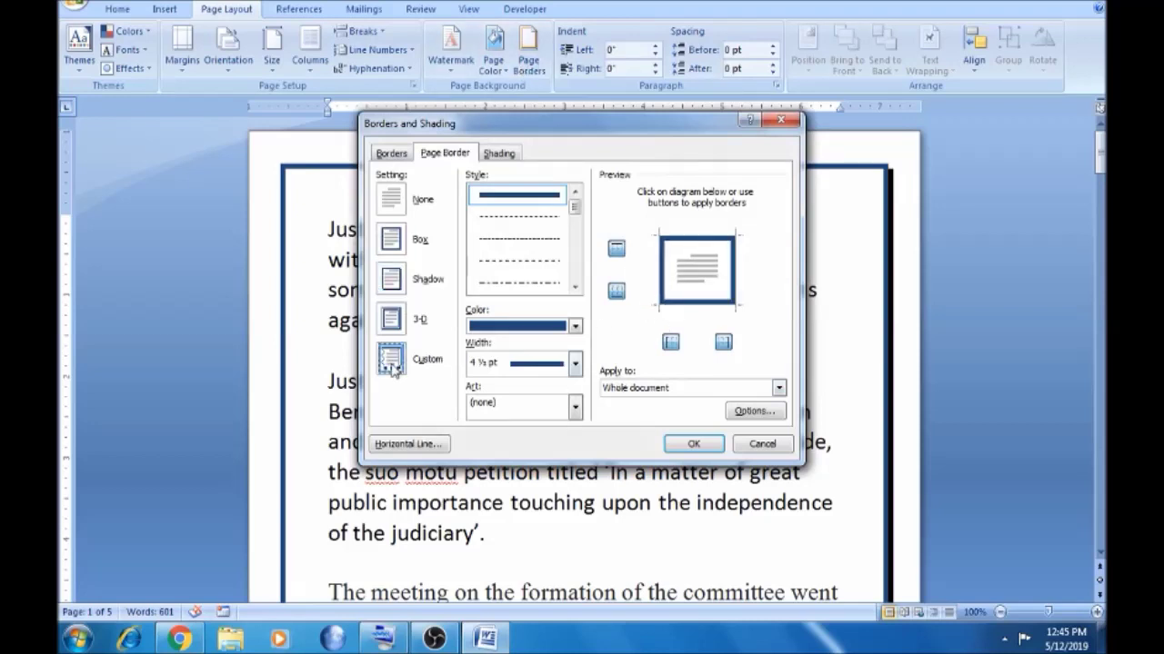
click(391, 285)
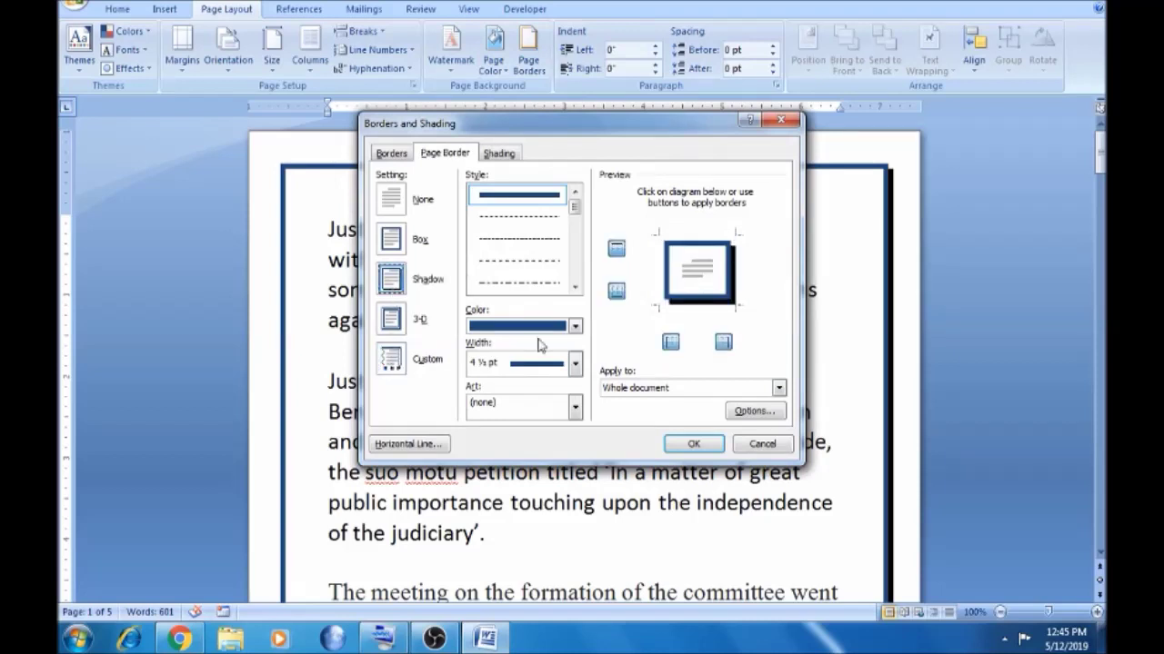
click(576, 410)
click(576, 415)
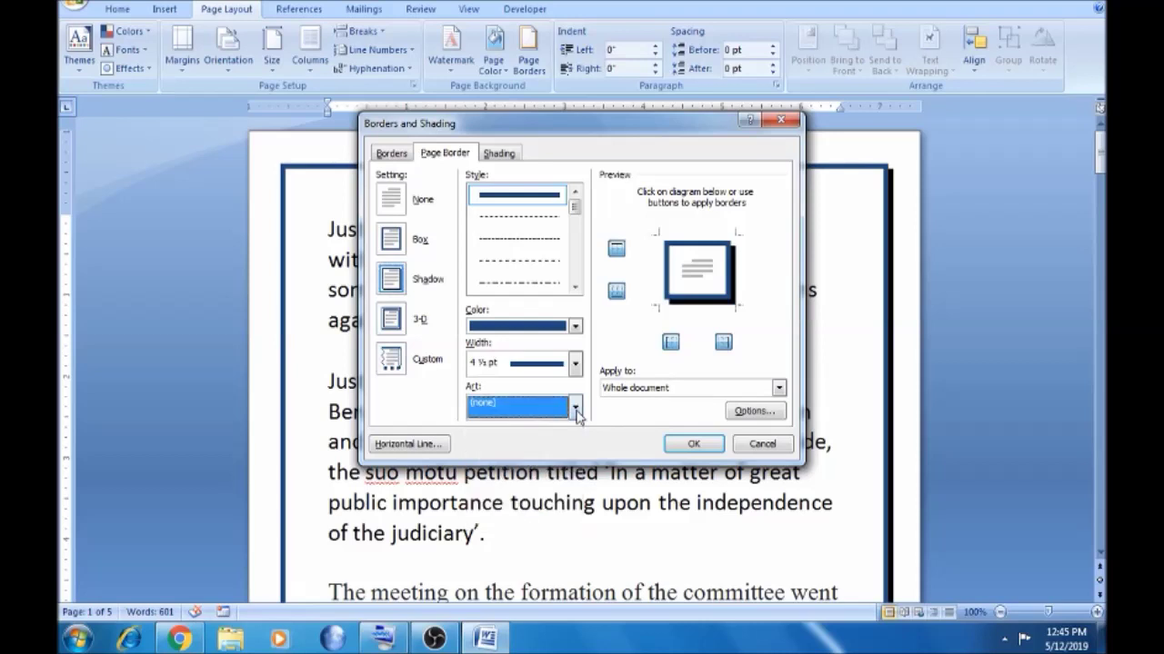
click(779, 388)
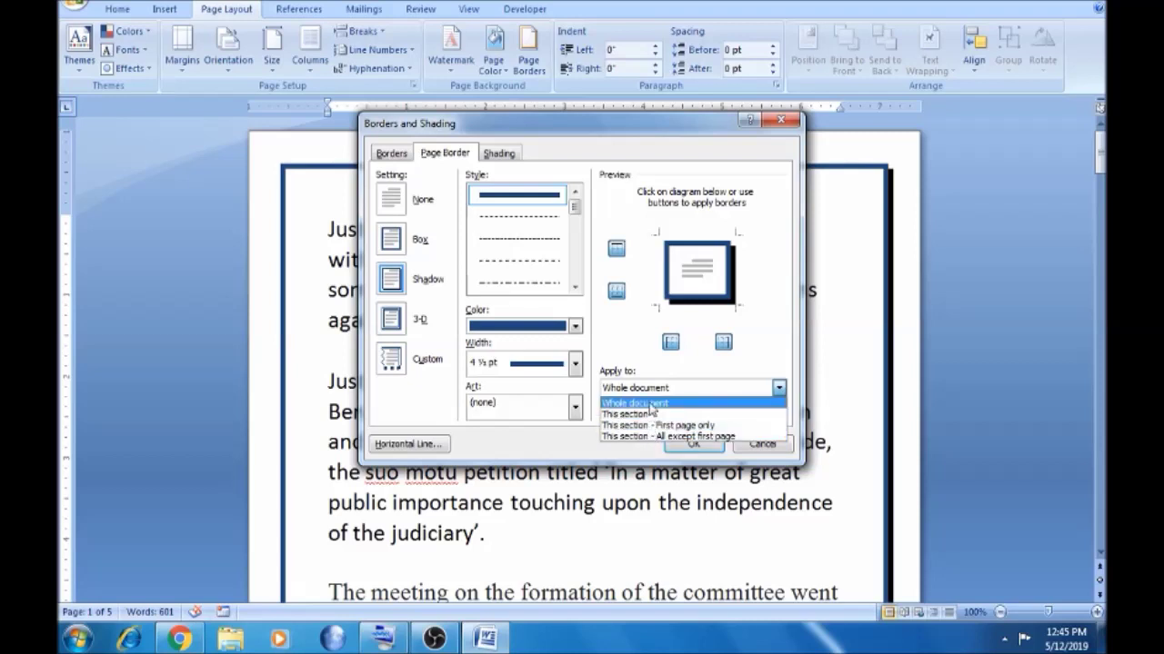
click(649, 404)
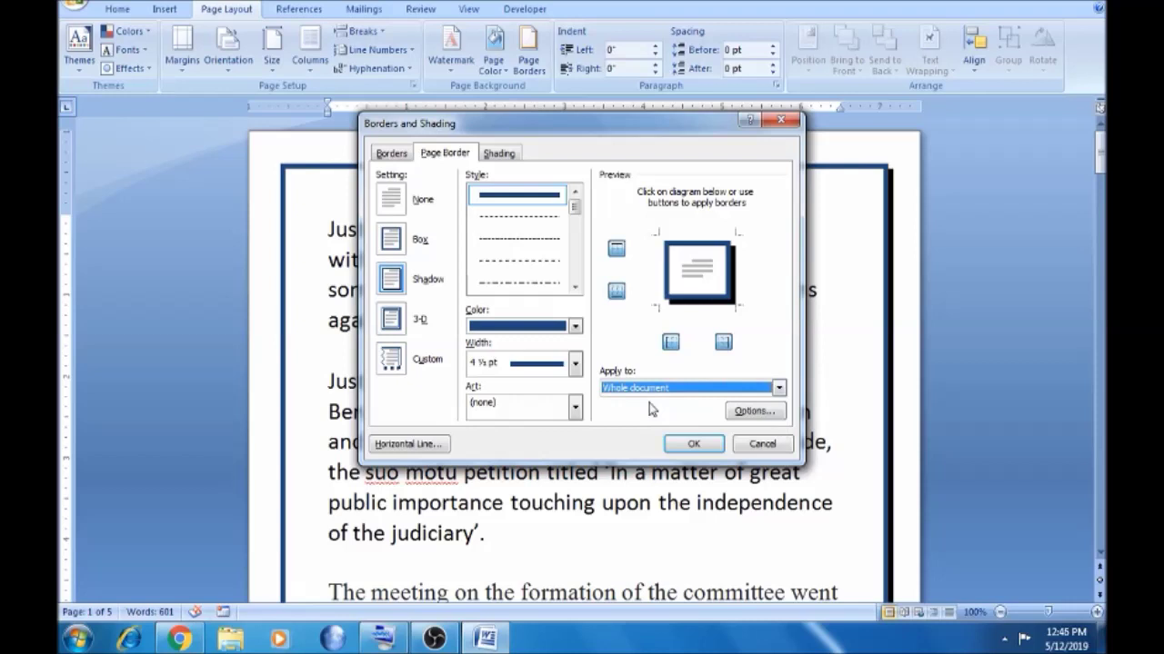
Step: Choose the green pine-tree design from the Art list as the page border
click(576, 410)
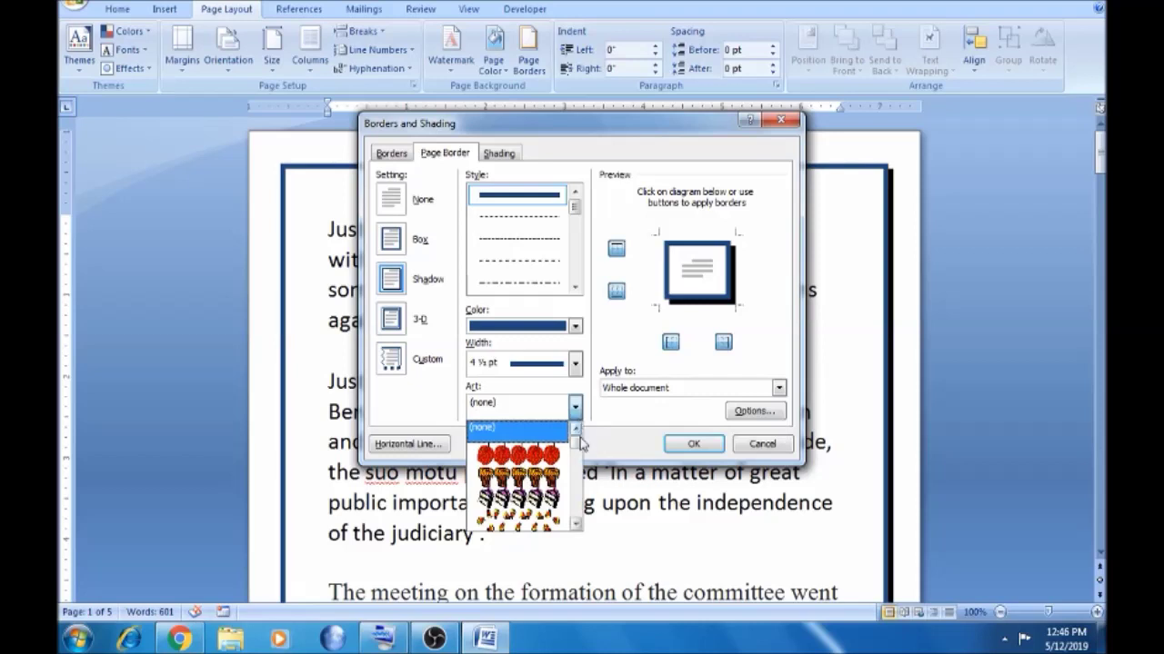
click(575, 524)
click(575, 525)
click(575, 525)
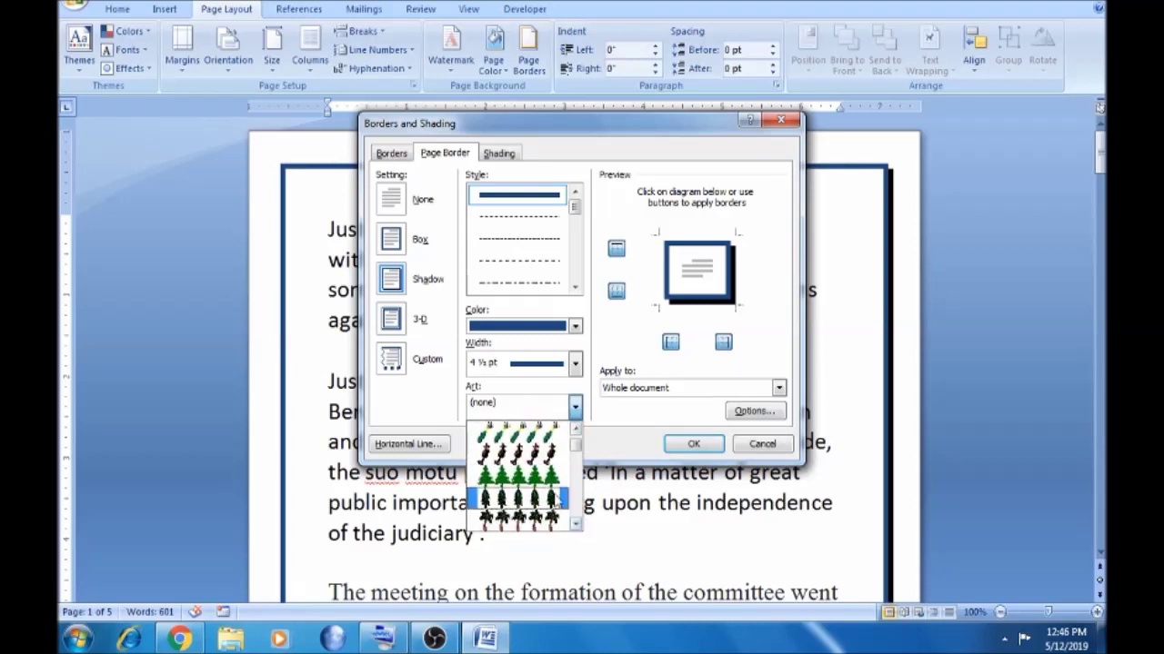
click(549, 488)
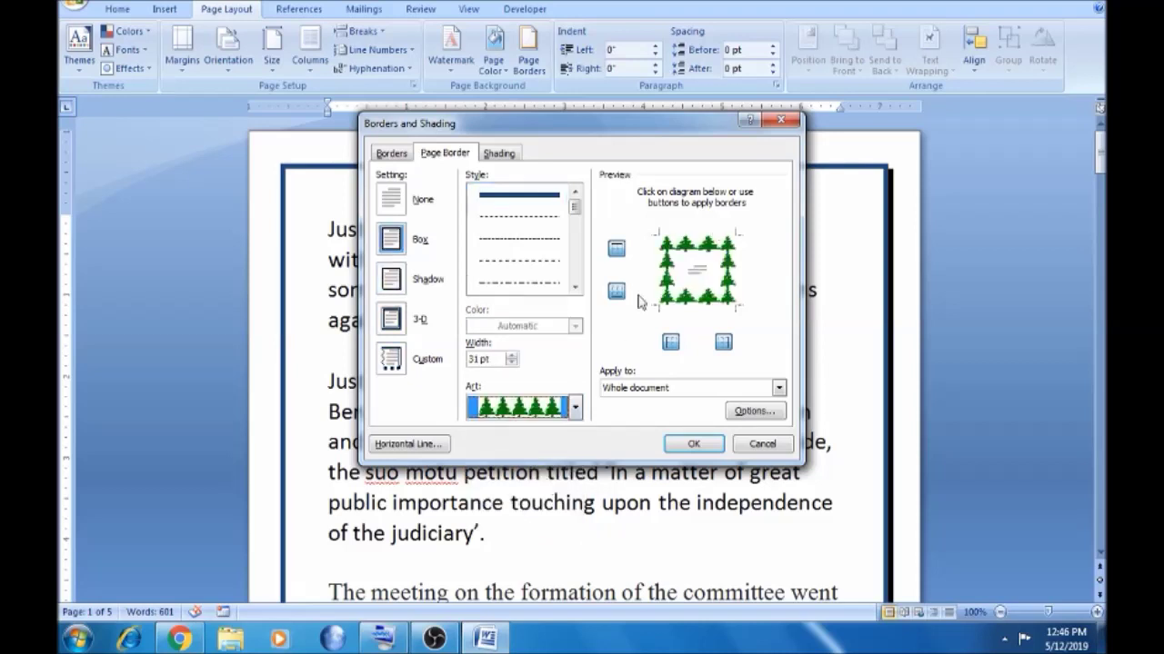
click(700, 445)
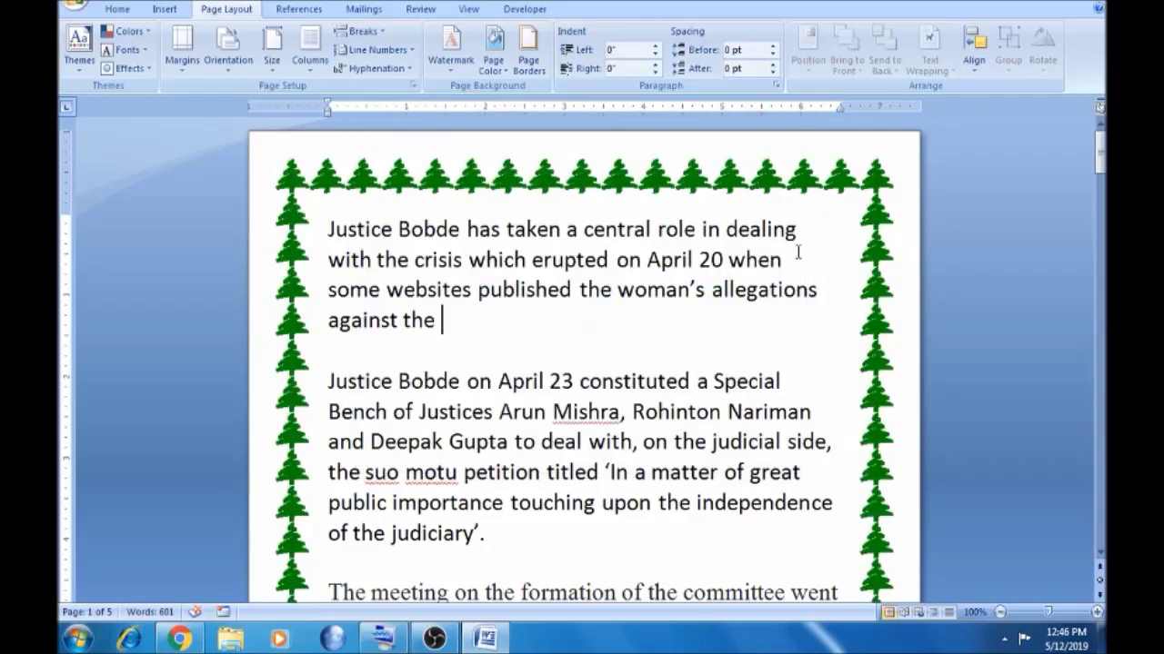
click(618, 283)
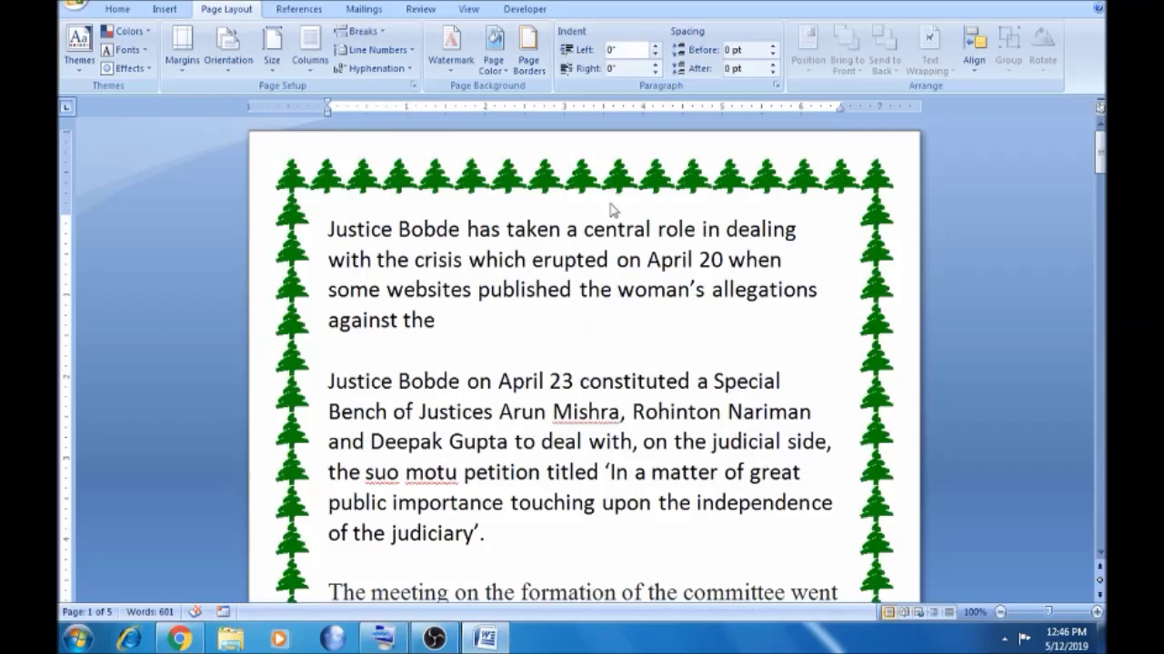
click(529, 56)
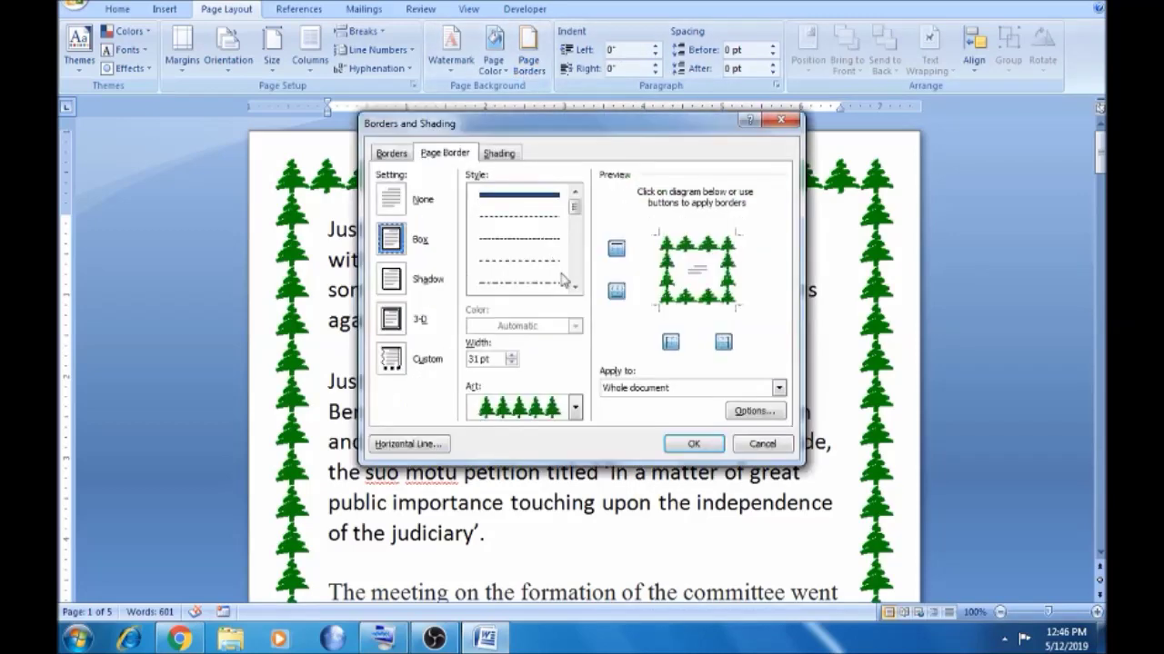
click(575, 409)
mouse_move(574, 448)
mouse_down()
mouse_move(577, 536)
mouse_move(575, 442)
mouse_up()
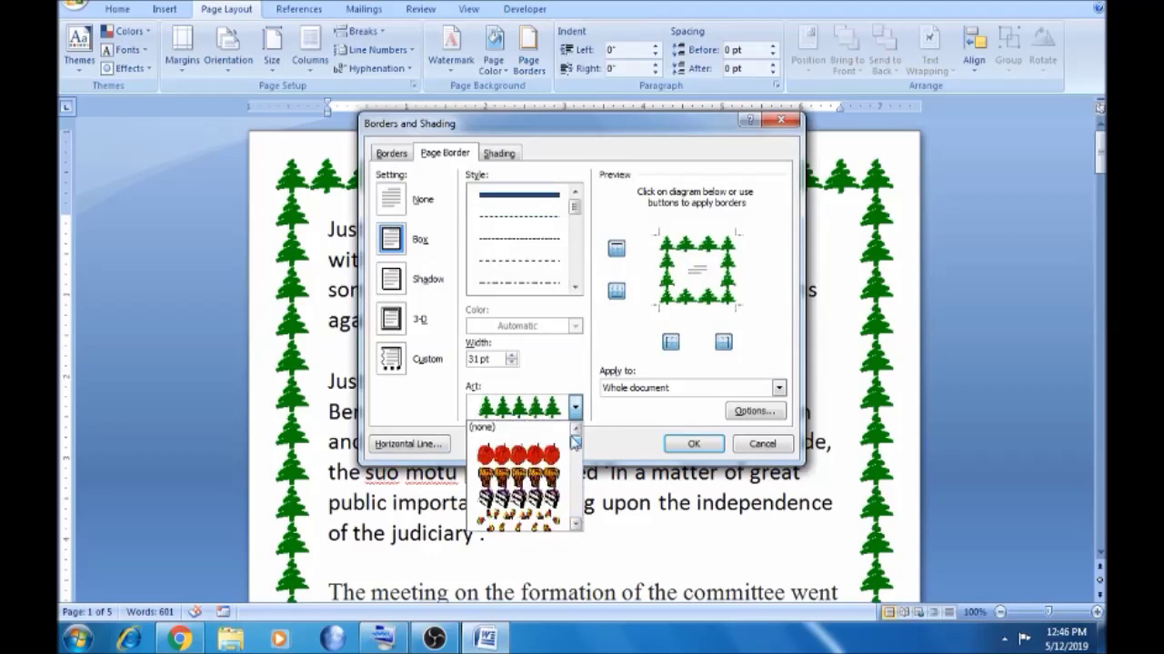
click(540, 456)
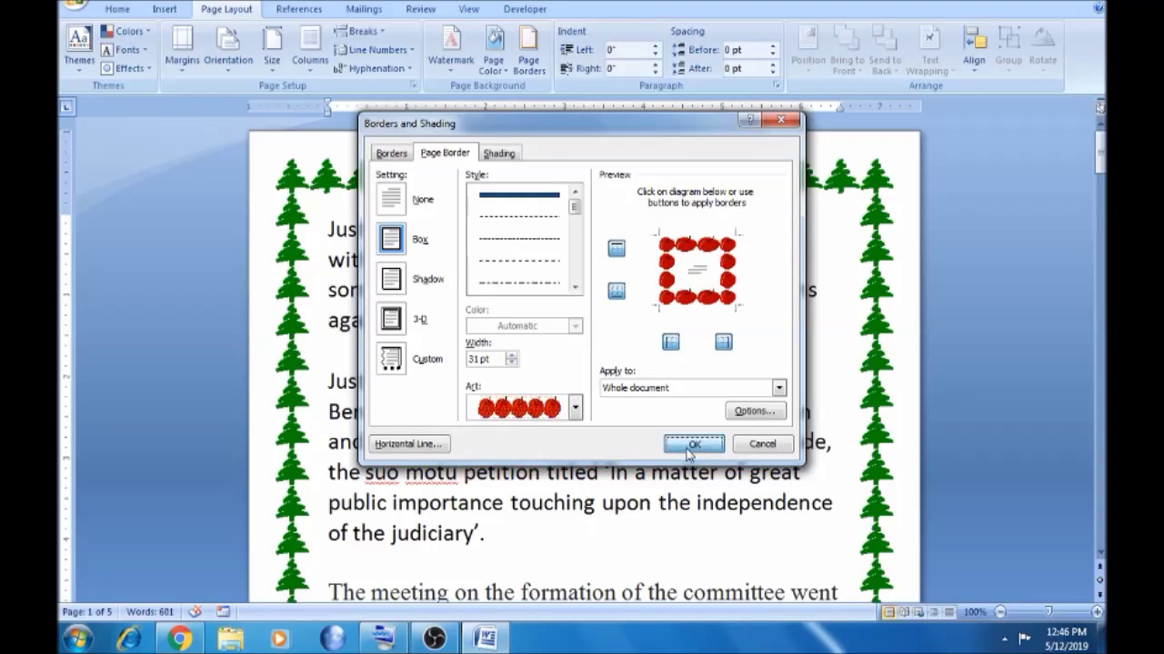
click(688, 446)
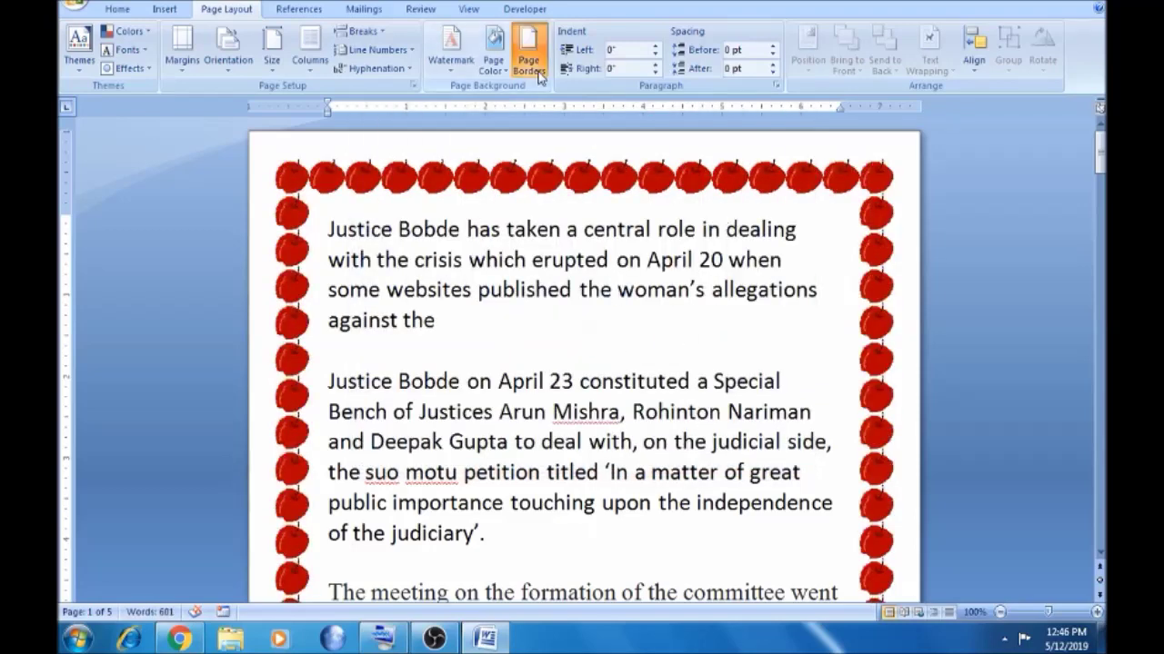
click(529, 64)
click(574, 408)
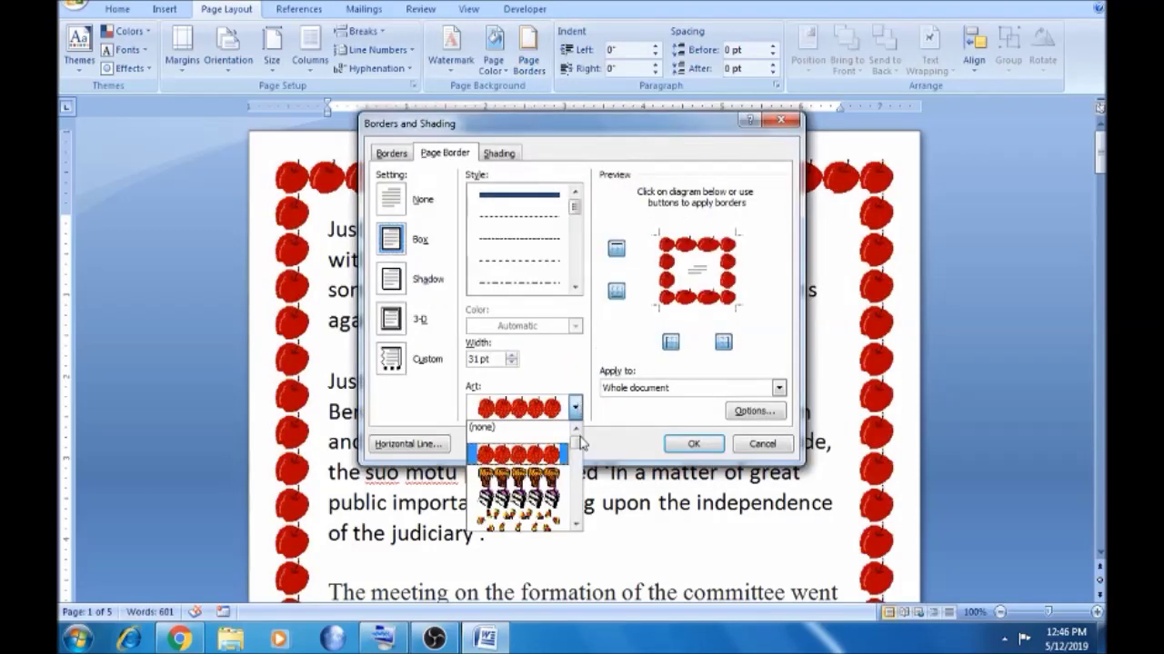
click(575, 524)
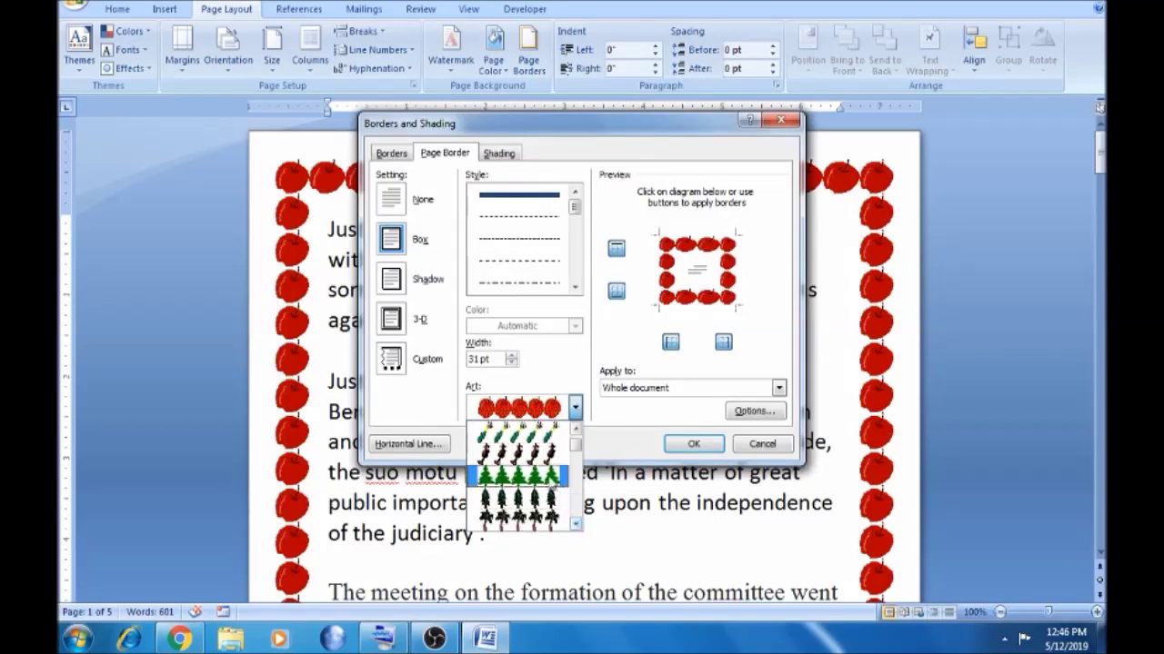
click(552, 482)
click(695, 443)
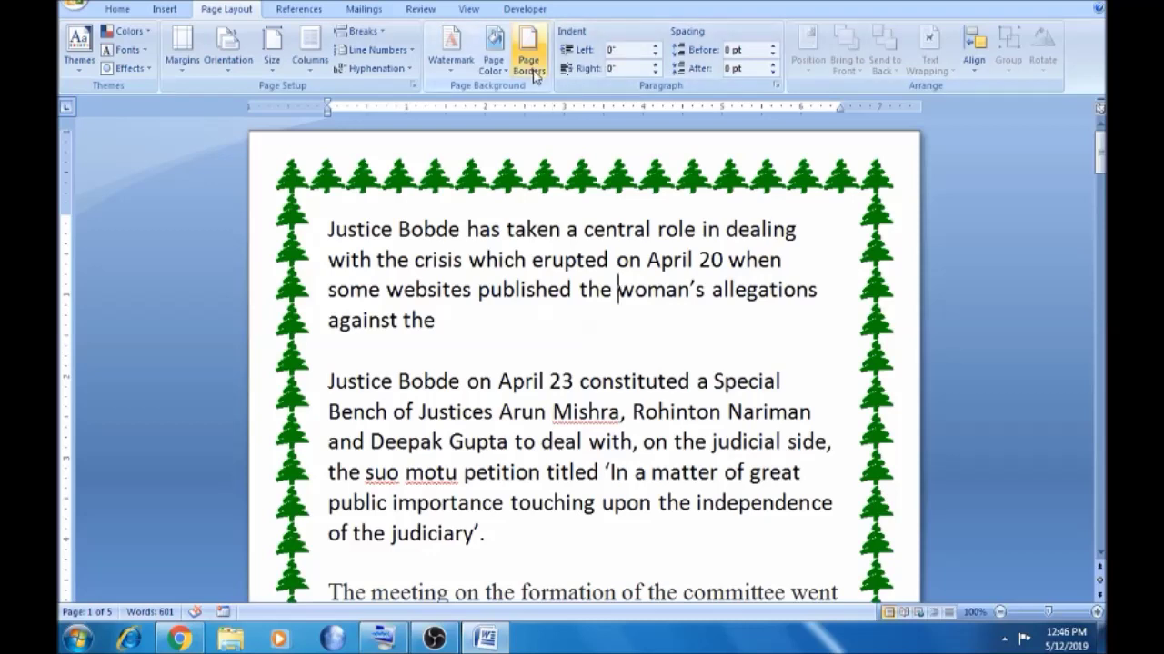
Step: Set the page colour to Yellow from the Standard Colors
click(495, 65)
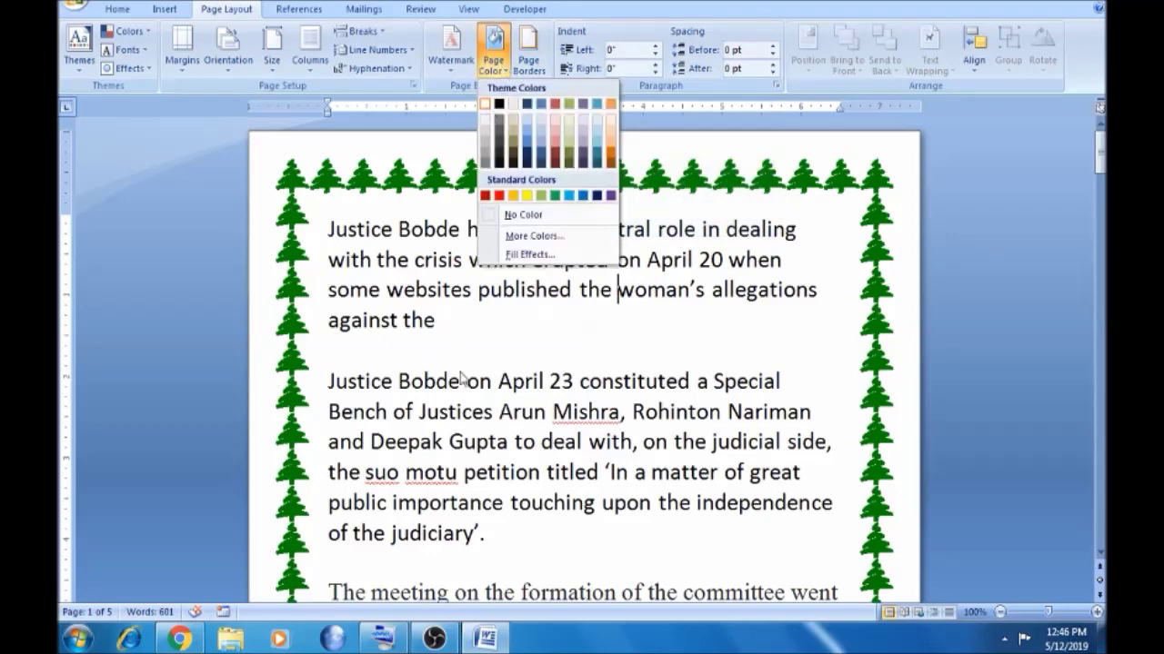
click(398, 255)
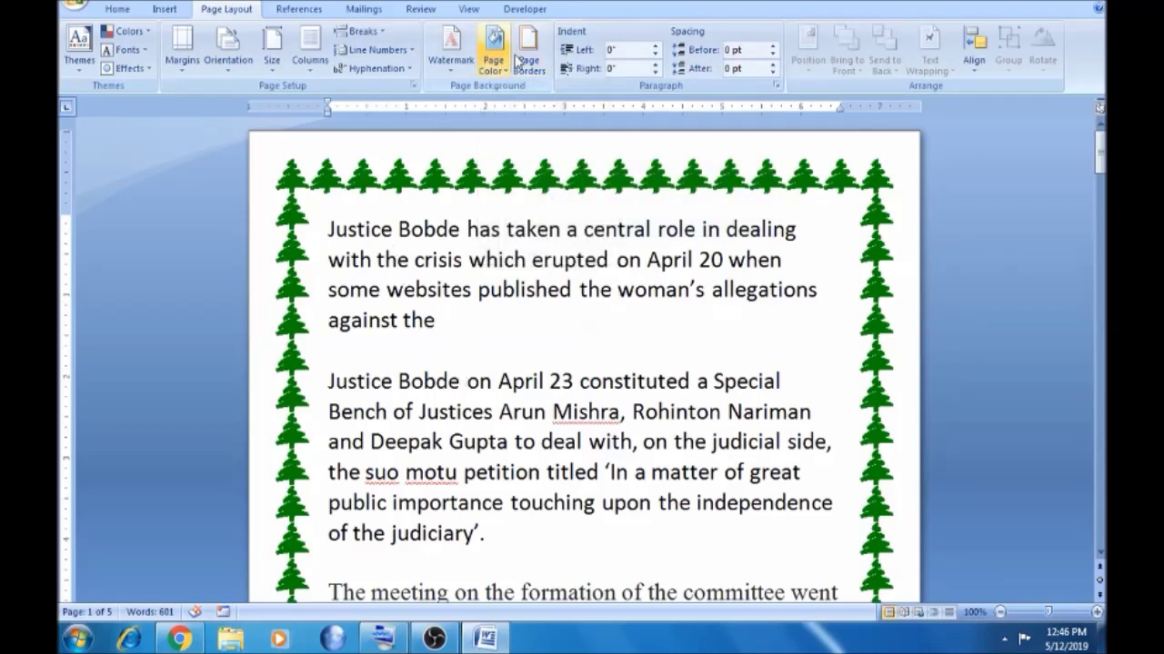
click(490, 78)
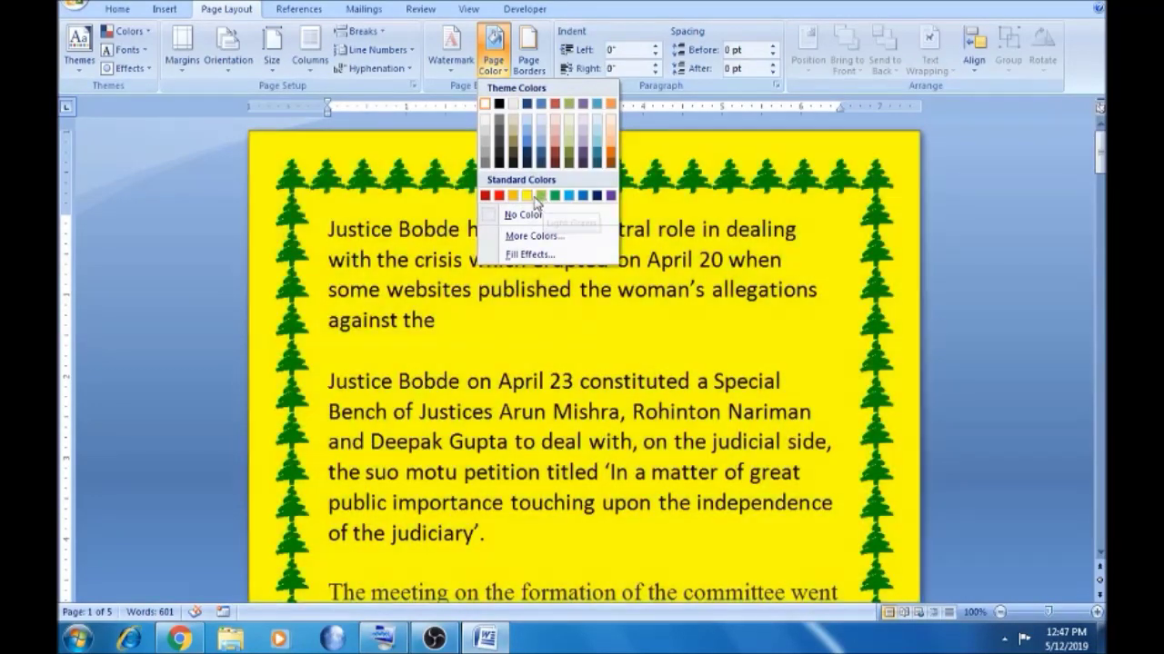
click(531, 197)
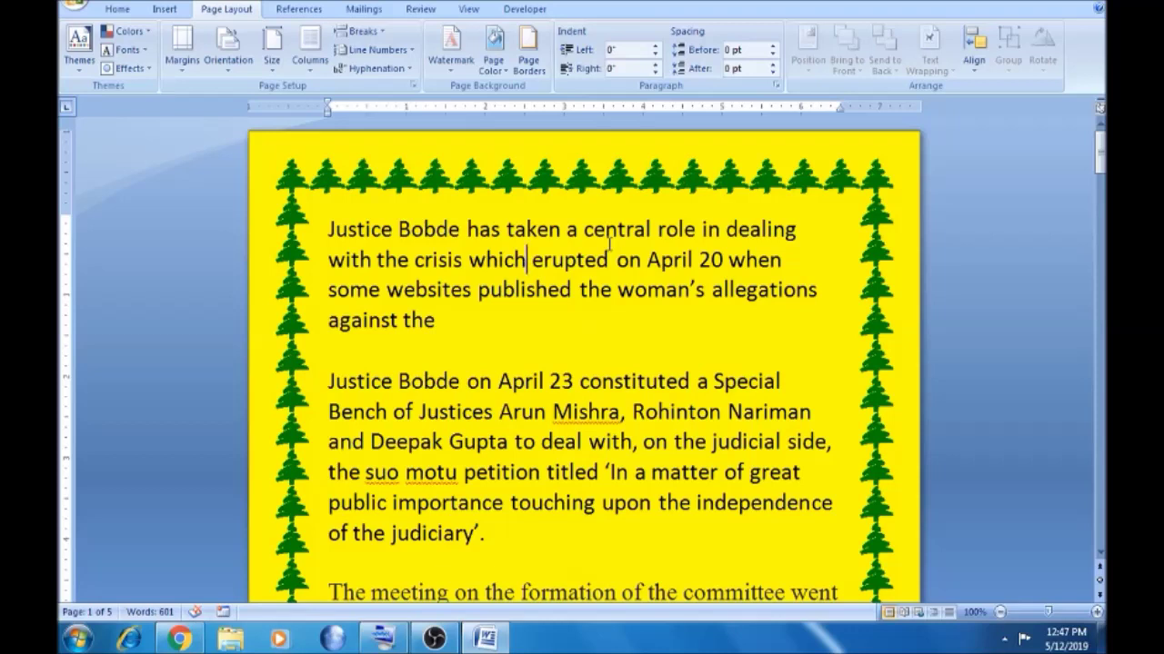
click(499, 69)
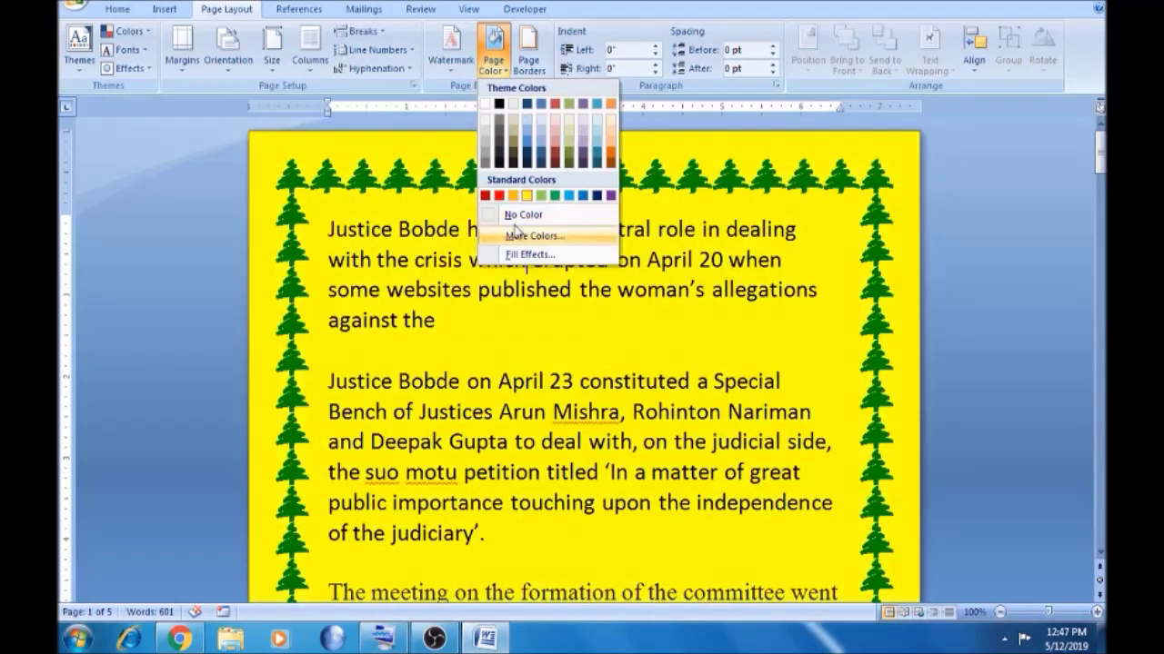
Step: Choose a light blue from More Colors as the page background colour
click(531, 235)
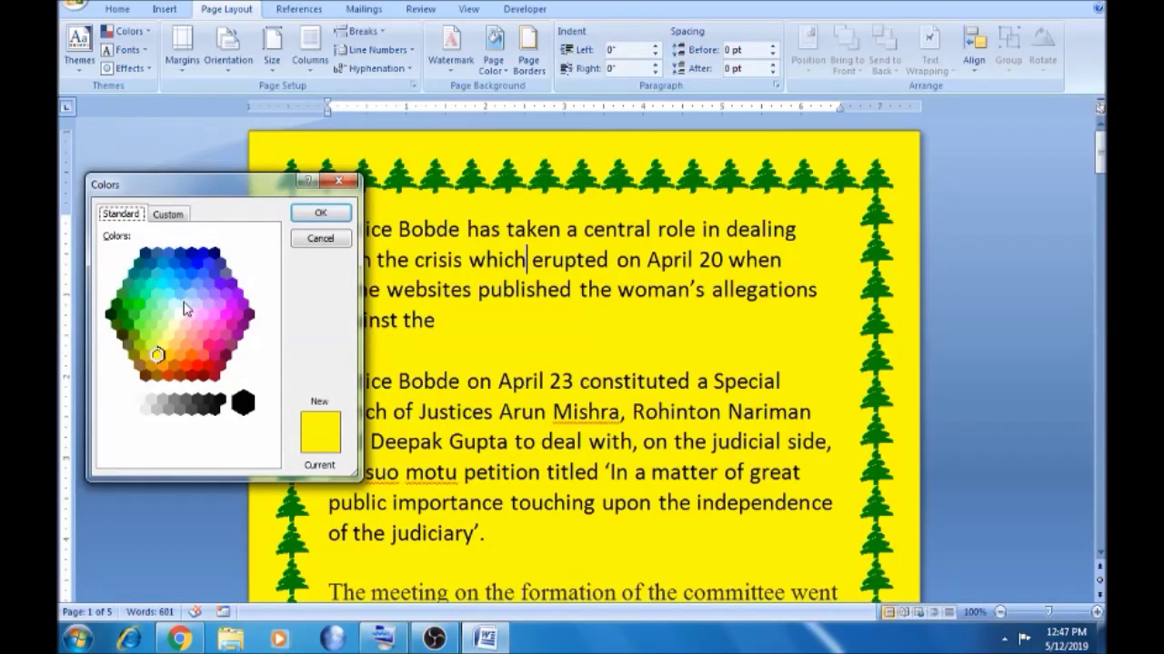
click(181, 295)
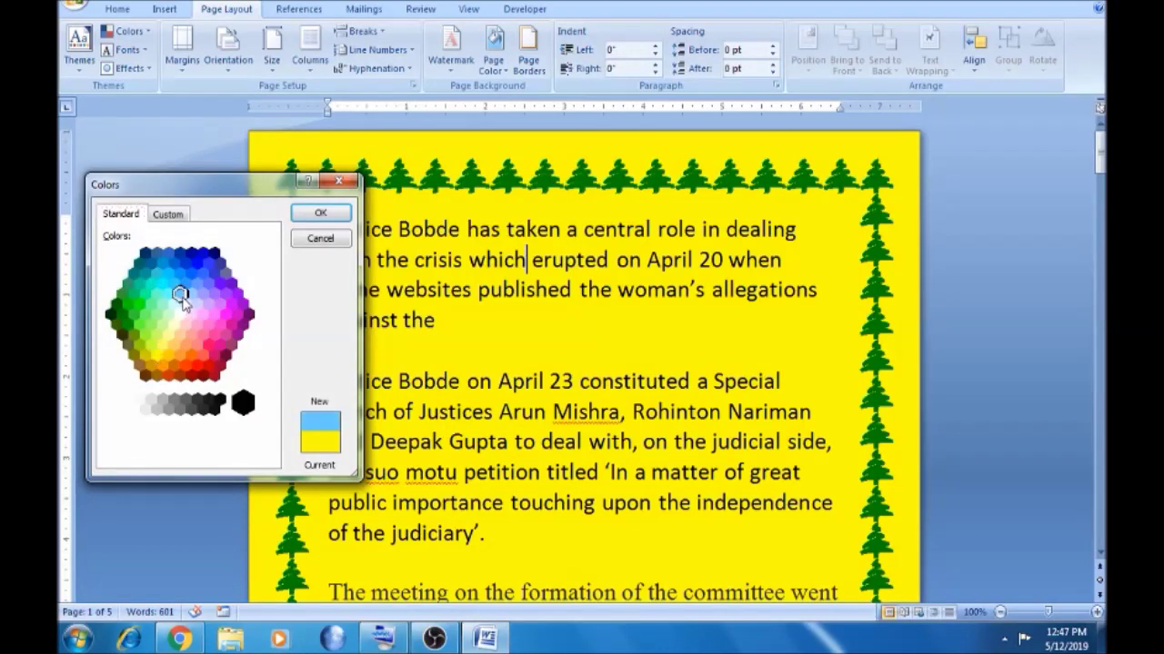
click(320, 213)
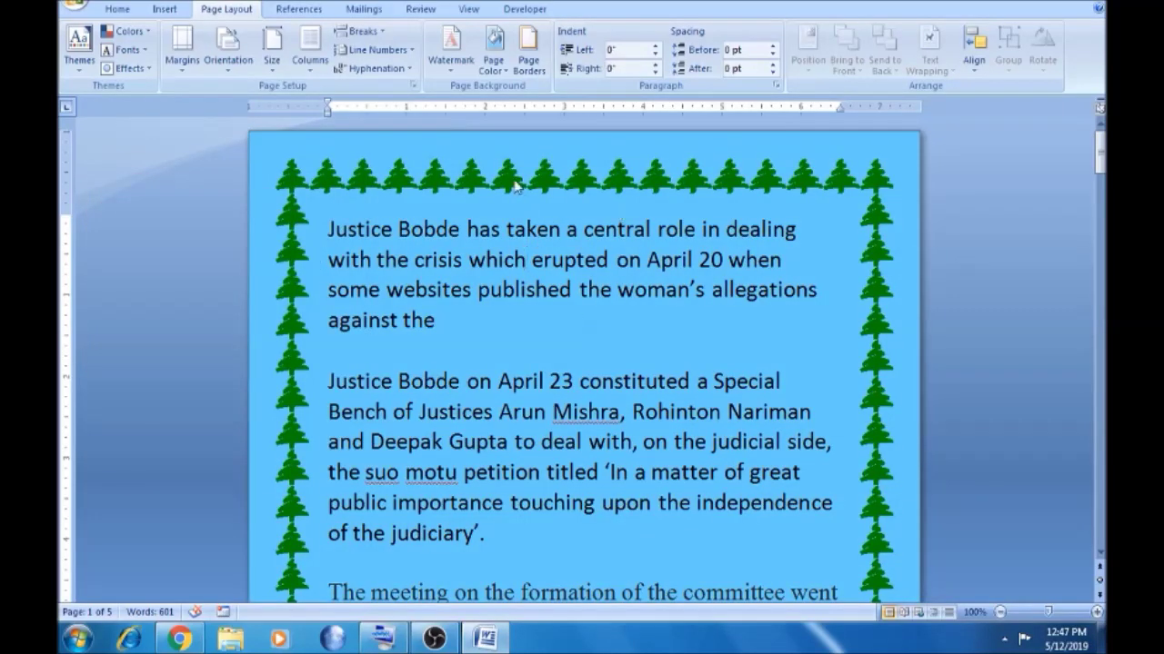
click(497, 71)
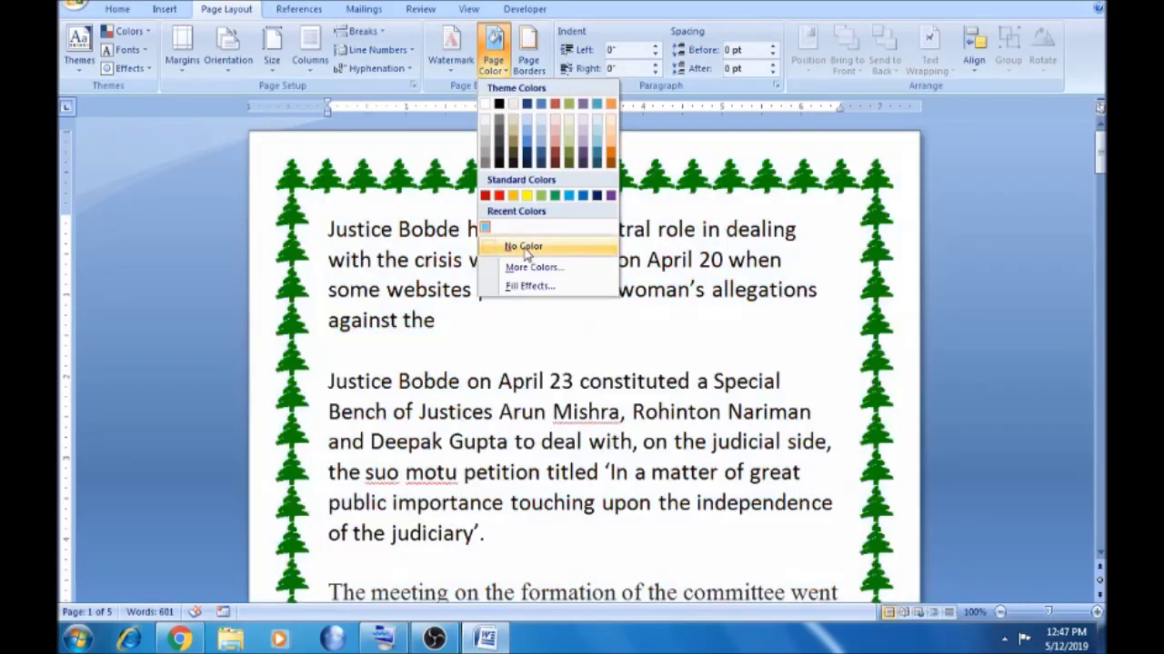
Step: Set the page colour to No Color and the page border setting to None
click(520, 246)
click(531, 78)
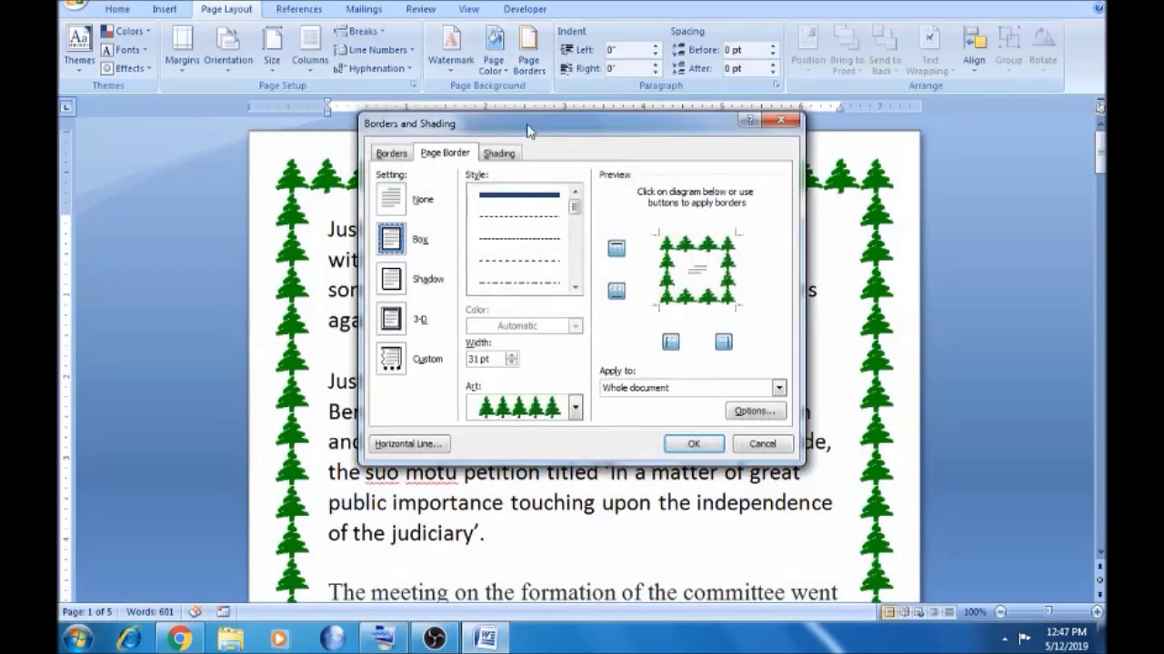
click(388, 195)
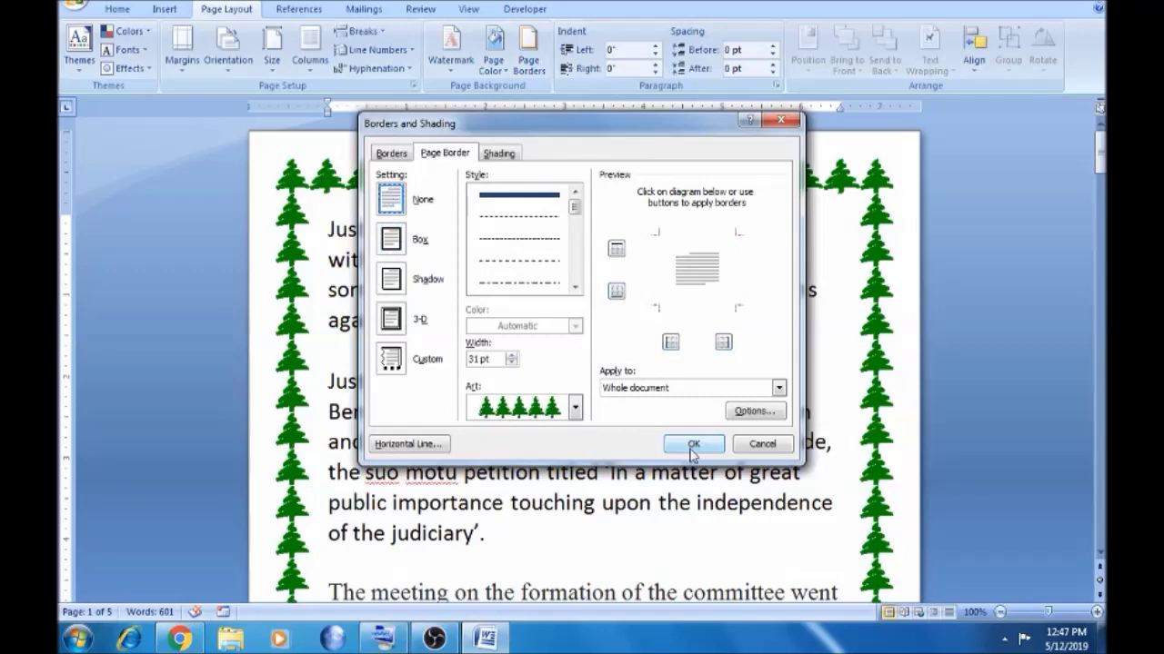
click(694, 443)
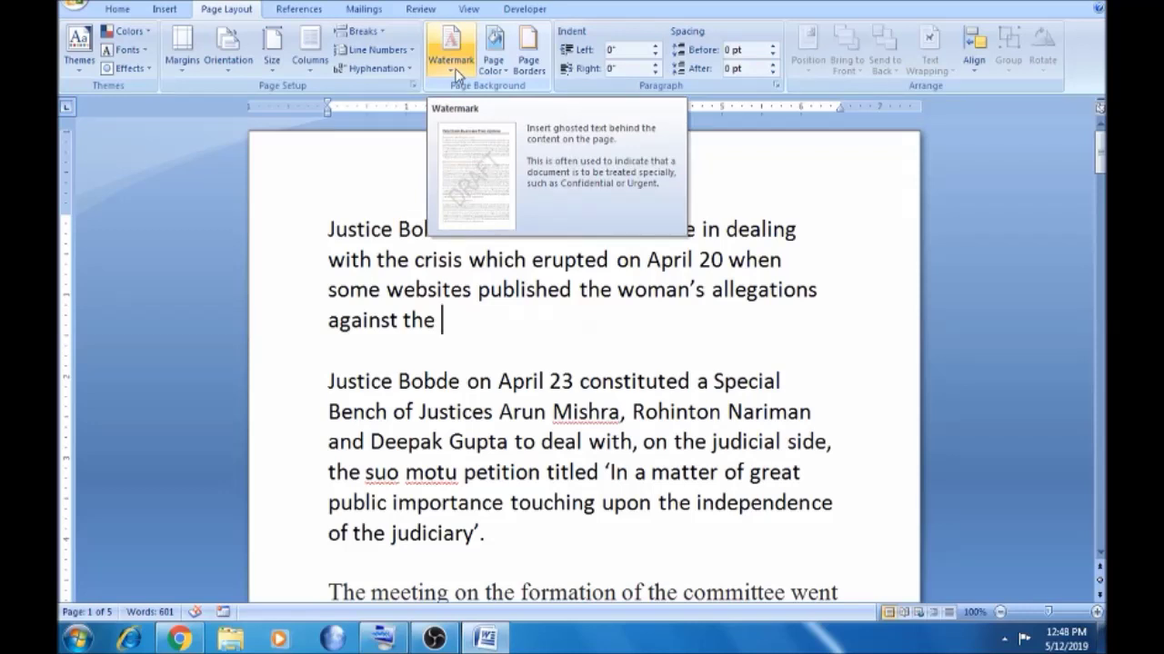
Step: Add the diagonal CONFIDENTIAL preset watermark to the document
click(458, 75)
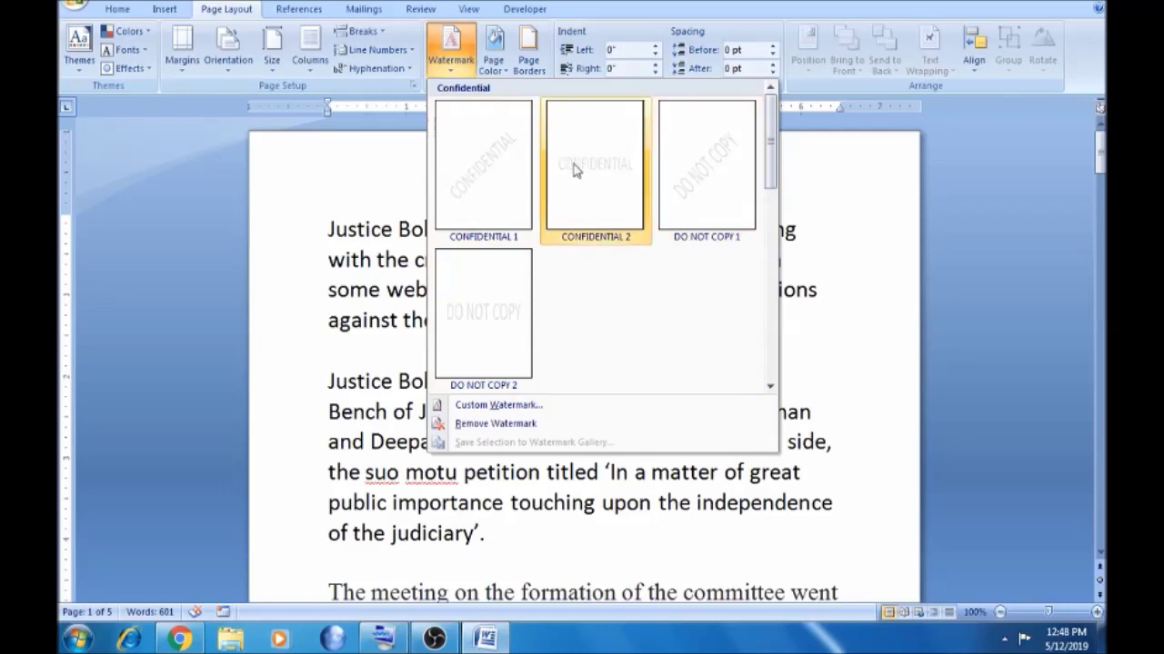
click(486, 188)
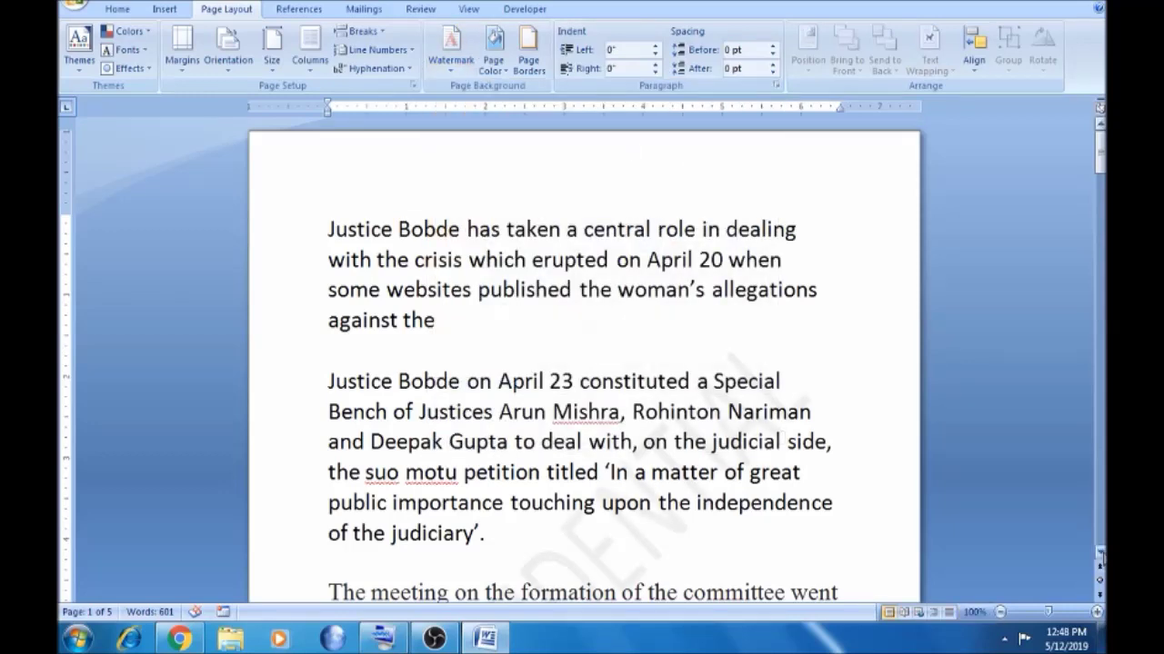
click(1099, 553)
click(1099, 552)
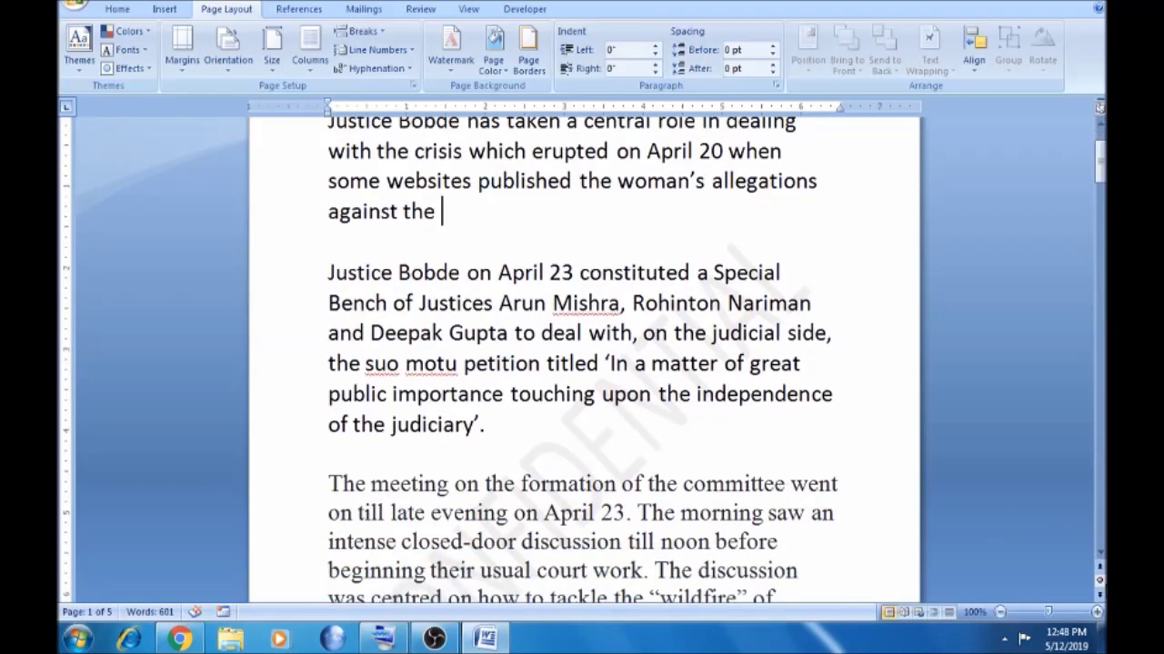
click(1099, 555)
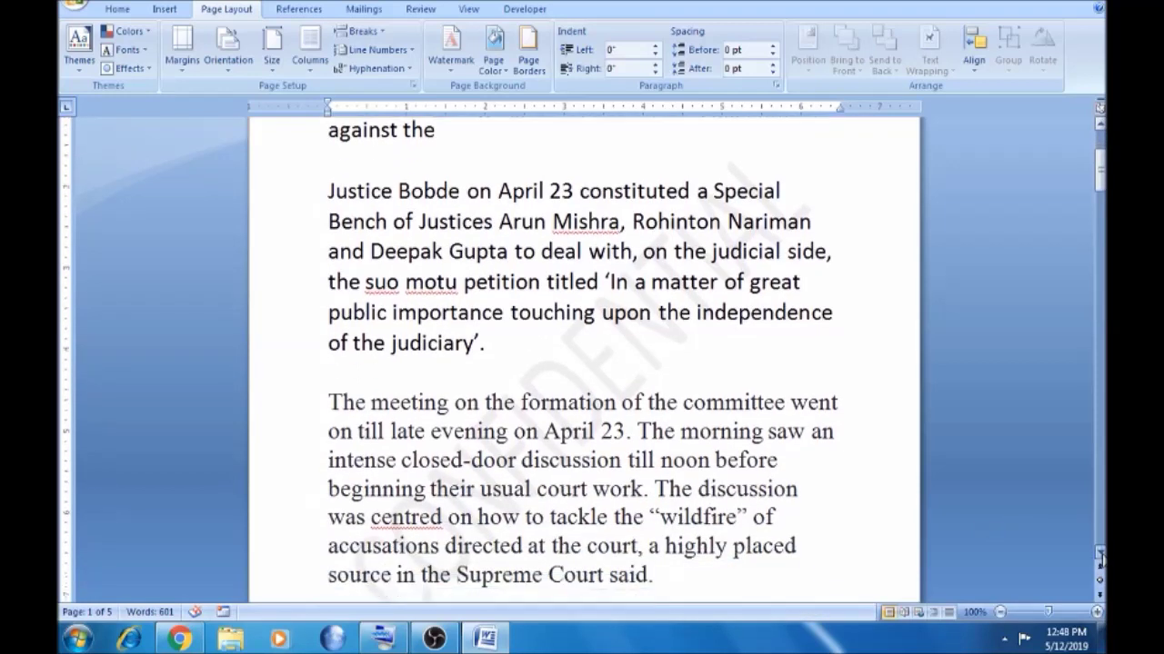
Step: Select the document text with Ctrl+A, then clear the selection and place the cursor in the text
click(611, 285)
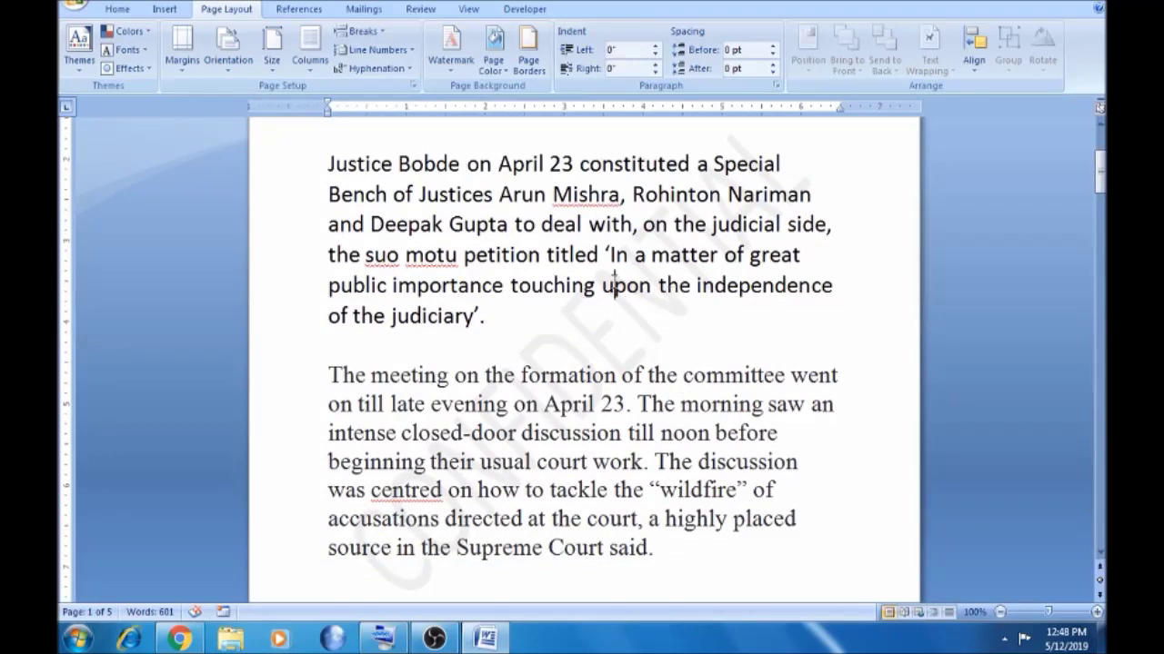
key(ctrl+shift+End)
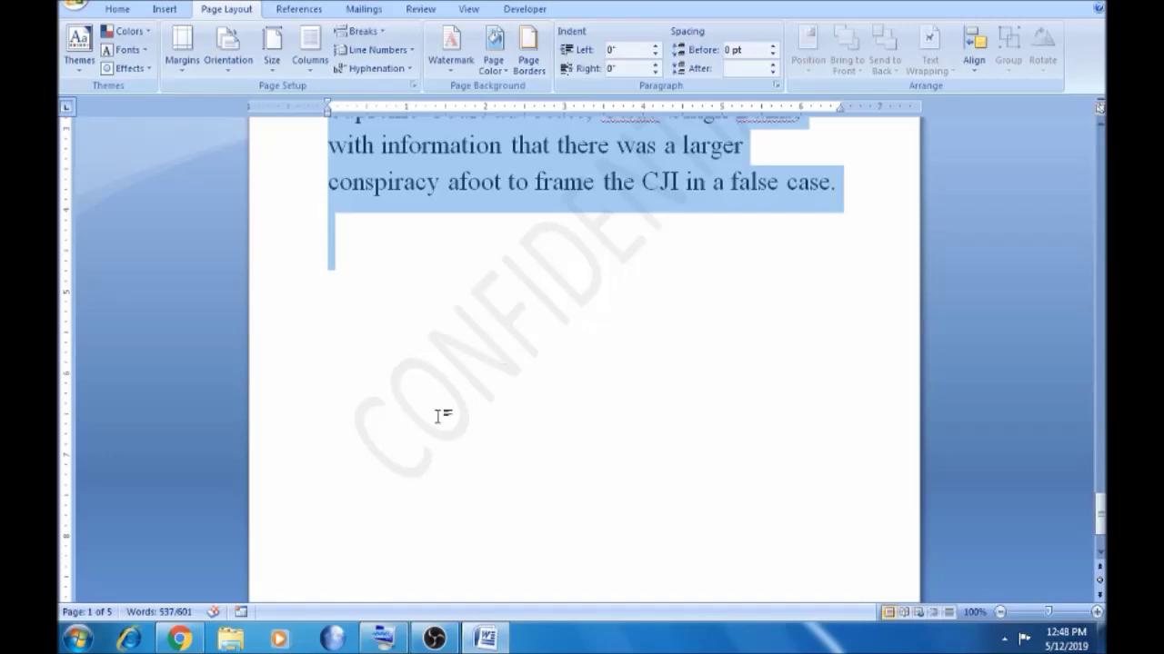
click(522, 322)
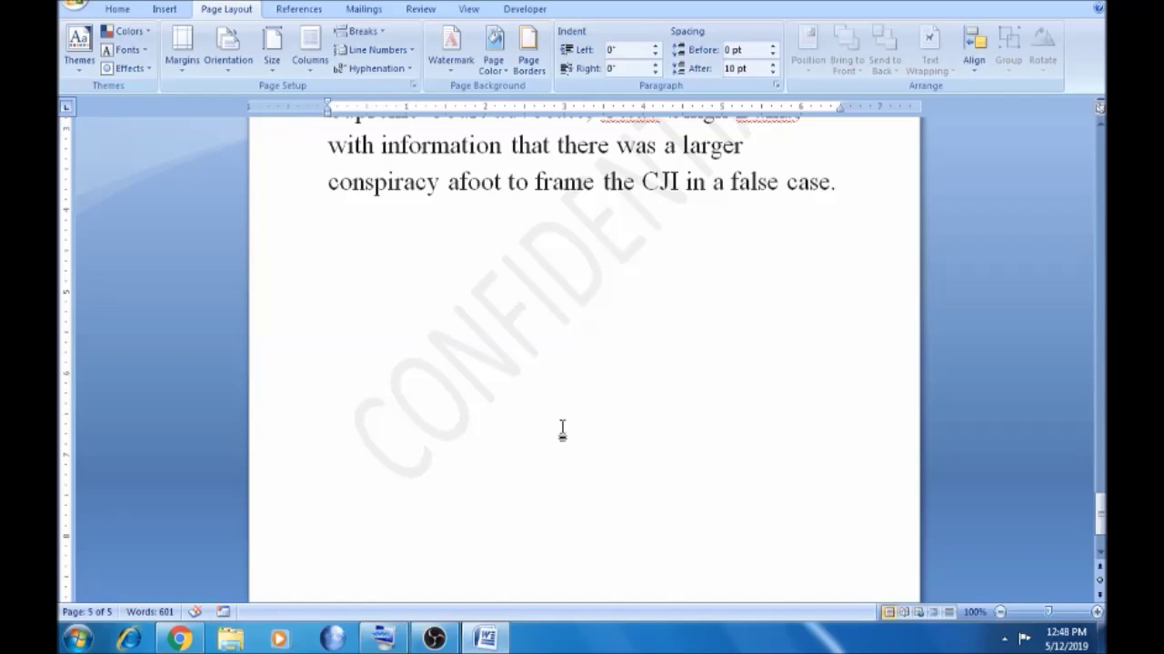
key(ctrl+a)
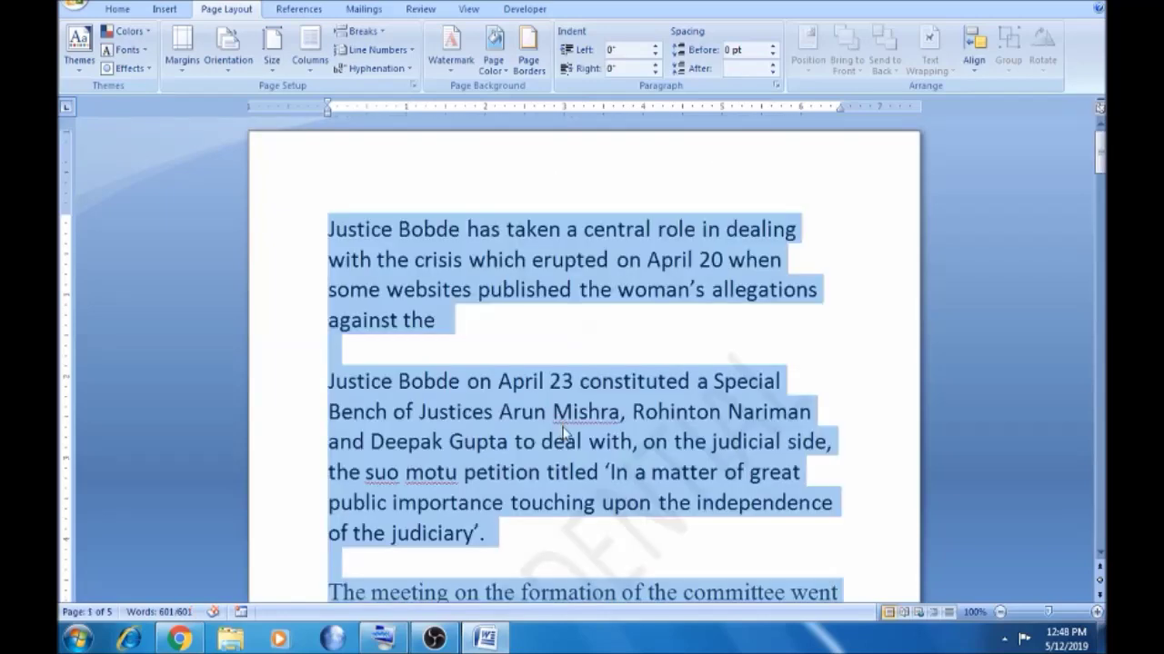
click(473, 357)
click(471, 327)
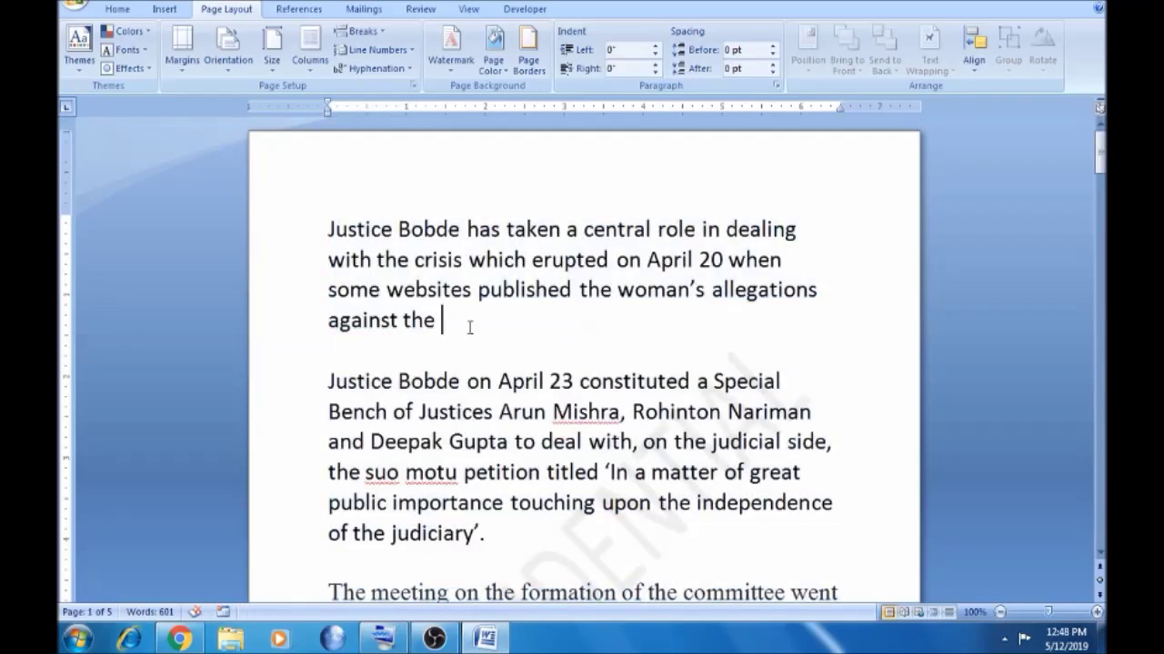
click(450, 68)
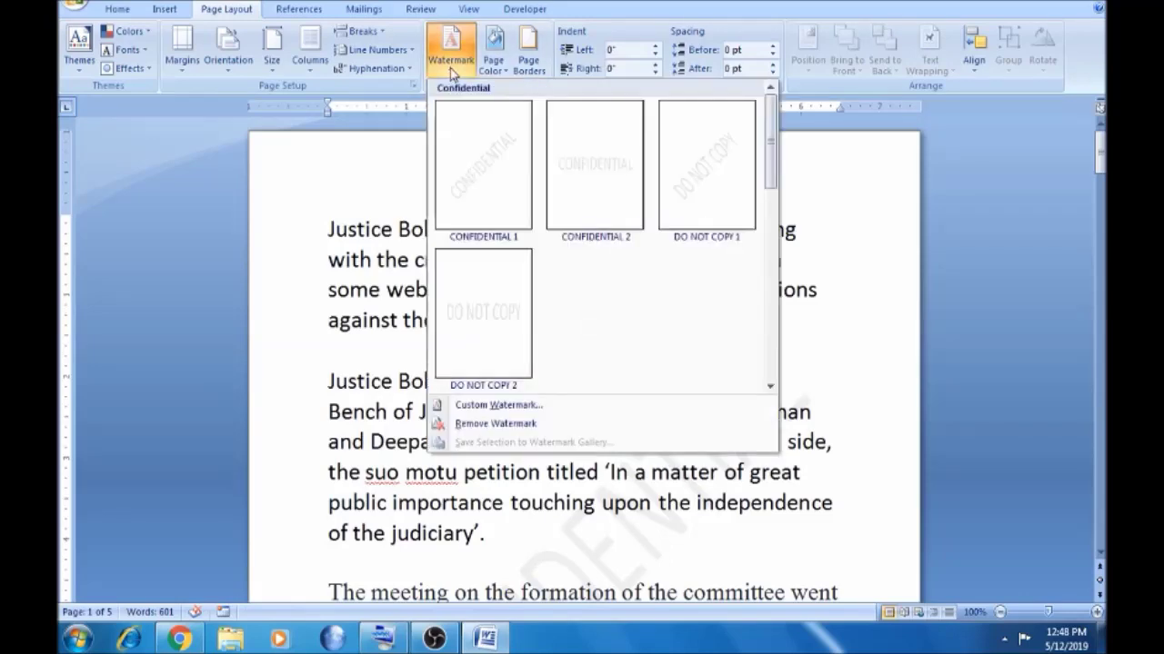
Step: Set the Penguins sample picture as a Custom Watermark and scroll to inspect it
click(512, 406)
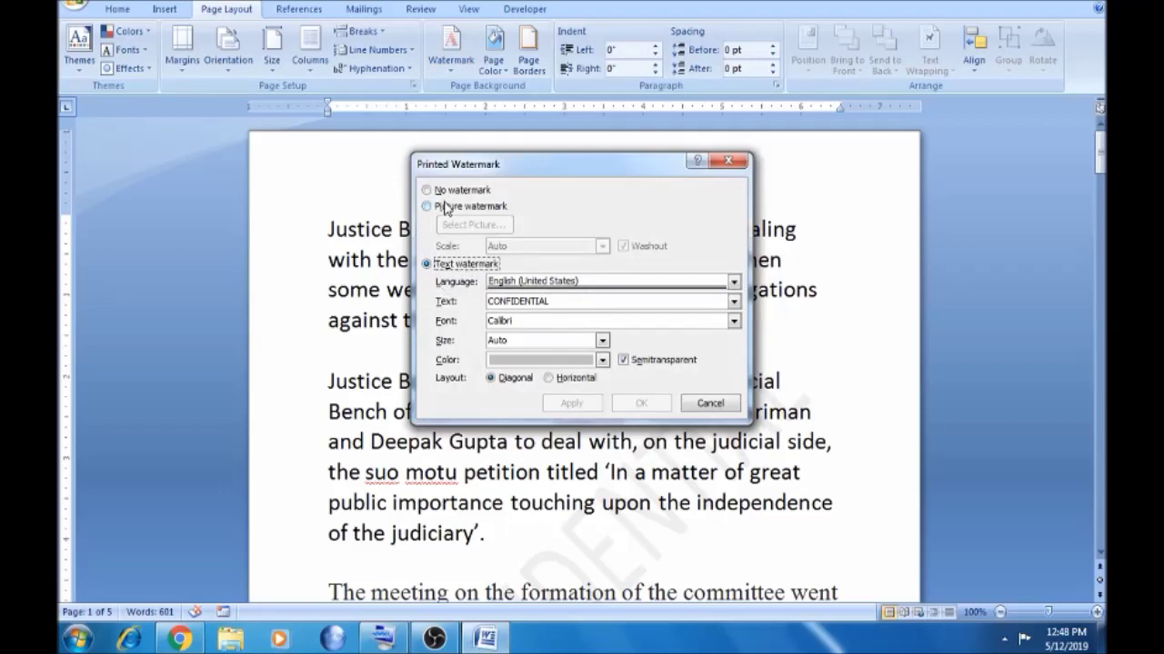
click(426, 207)
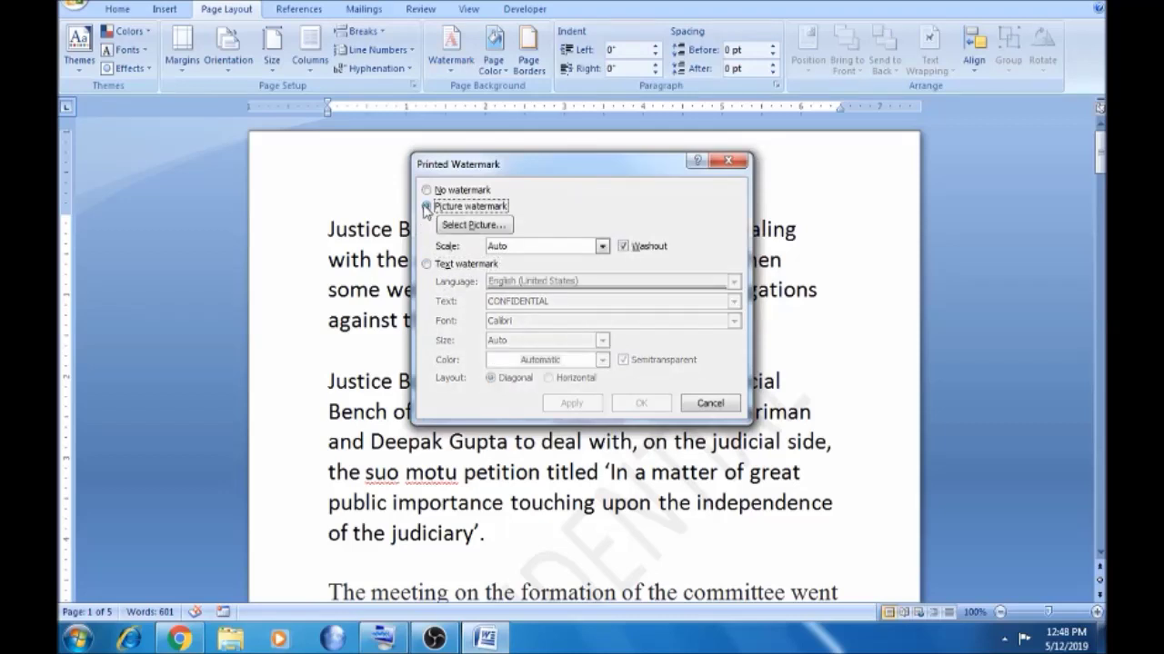
click(466, 226)
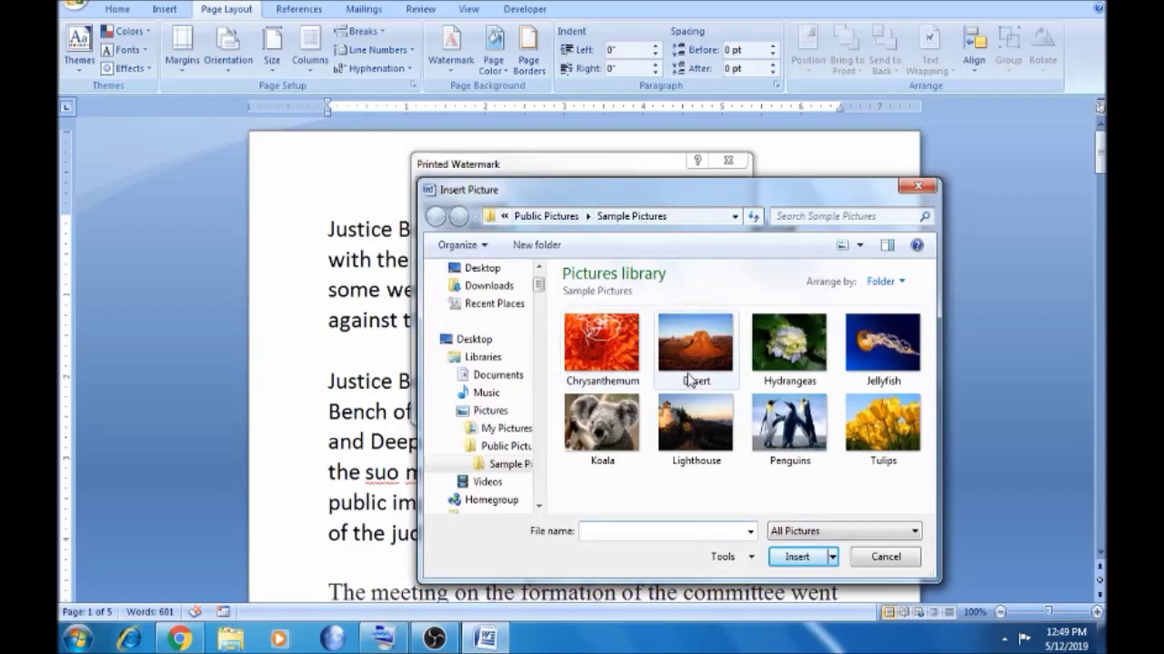
click(784, 419)
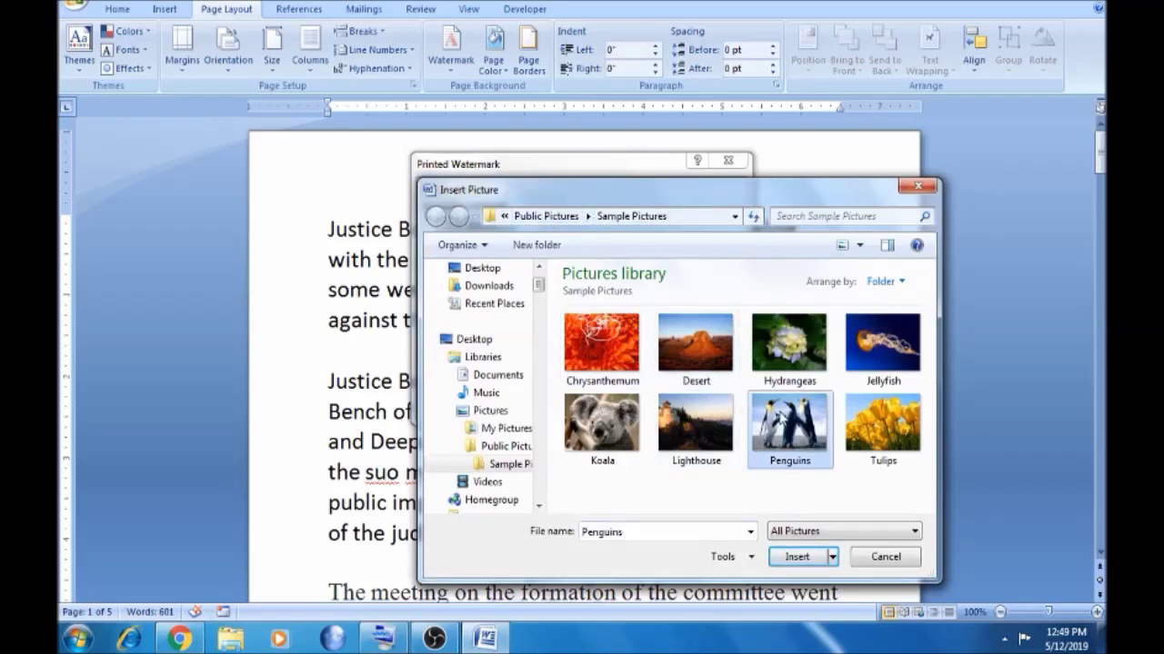
click(796, 557)
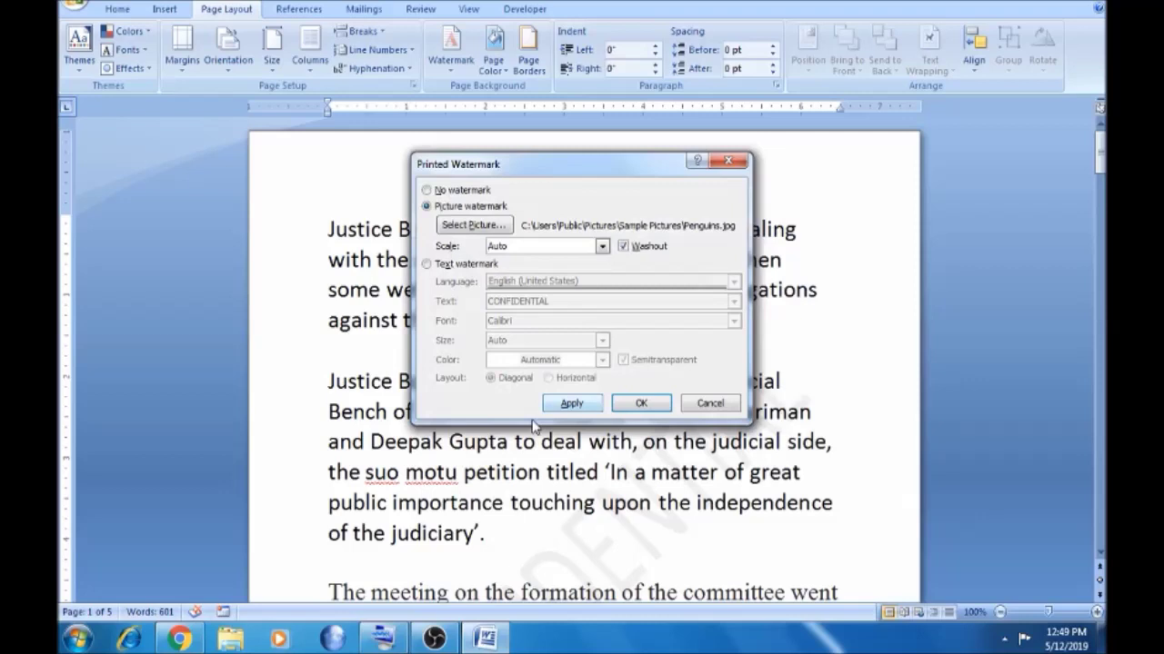
click(570, 404)
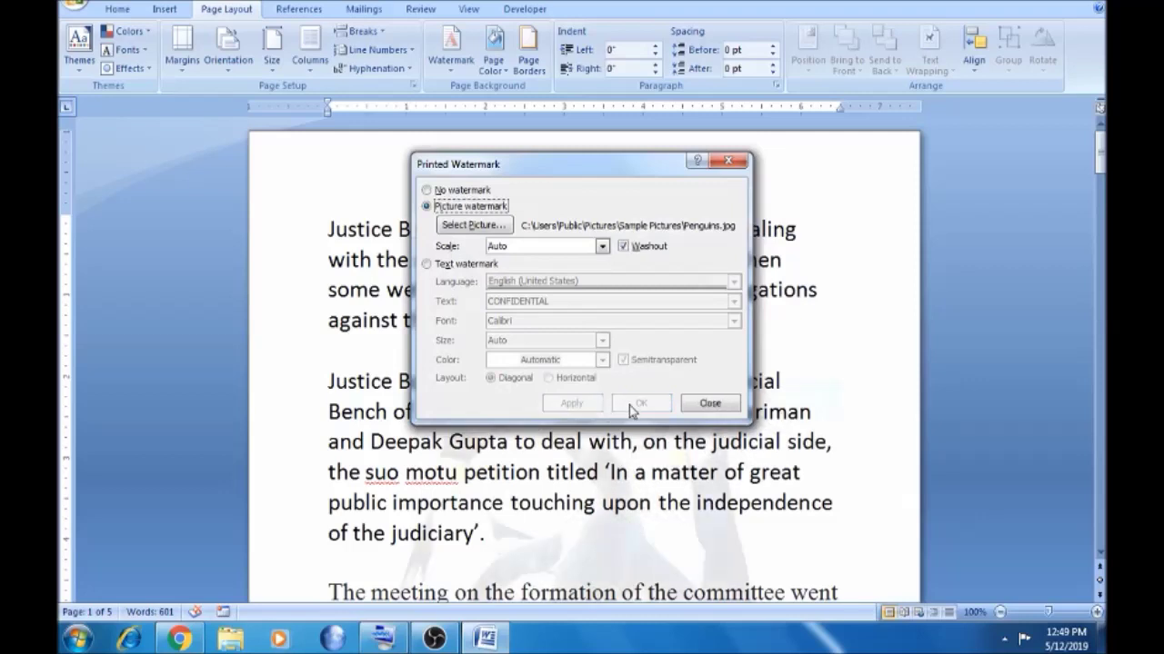
click(730, 414)
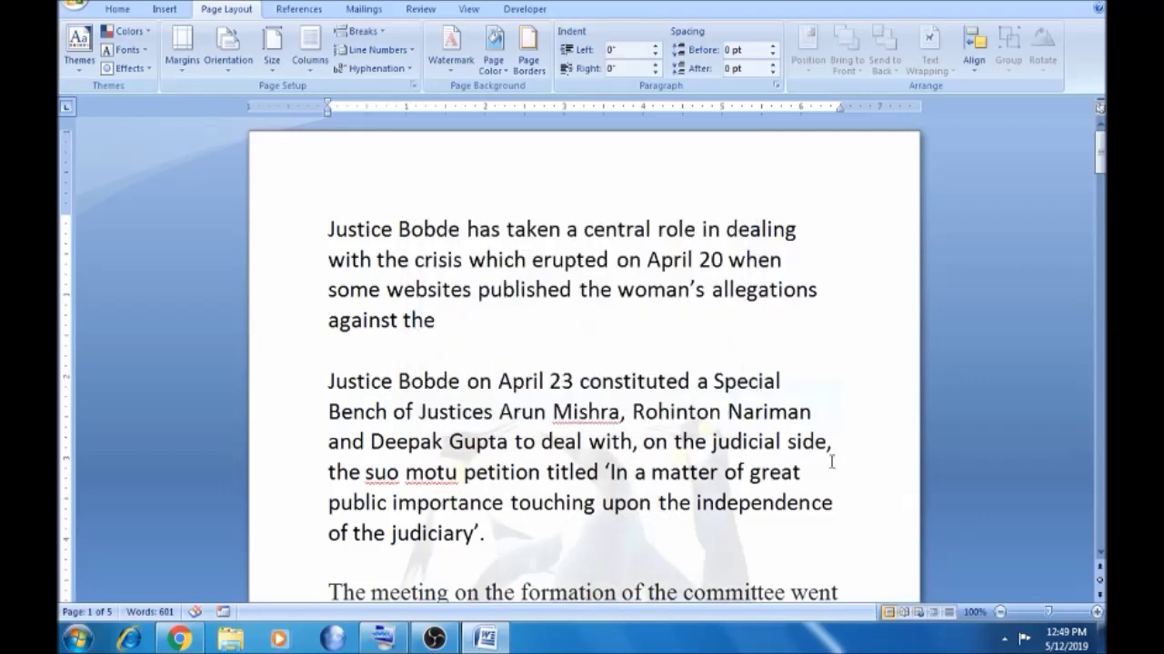
click(1100, 552)
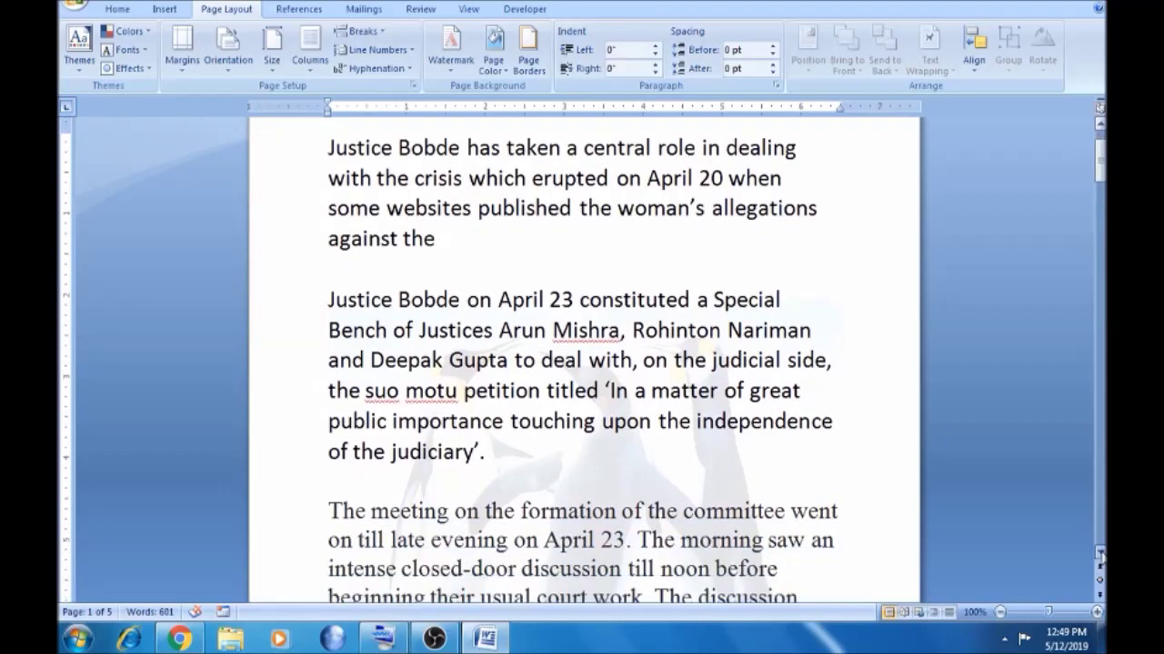
click(1100, 552)
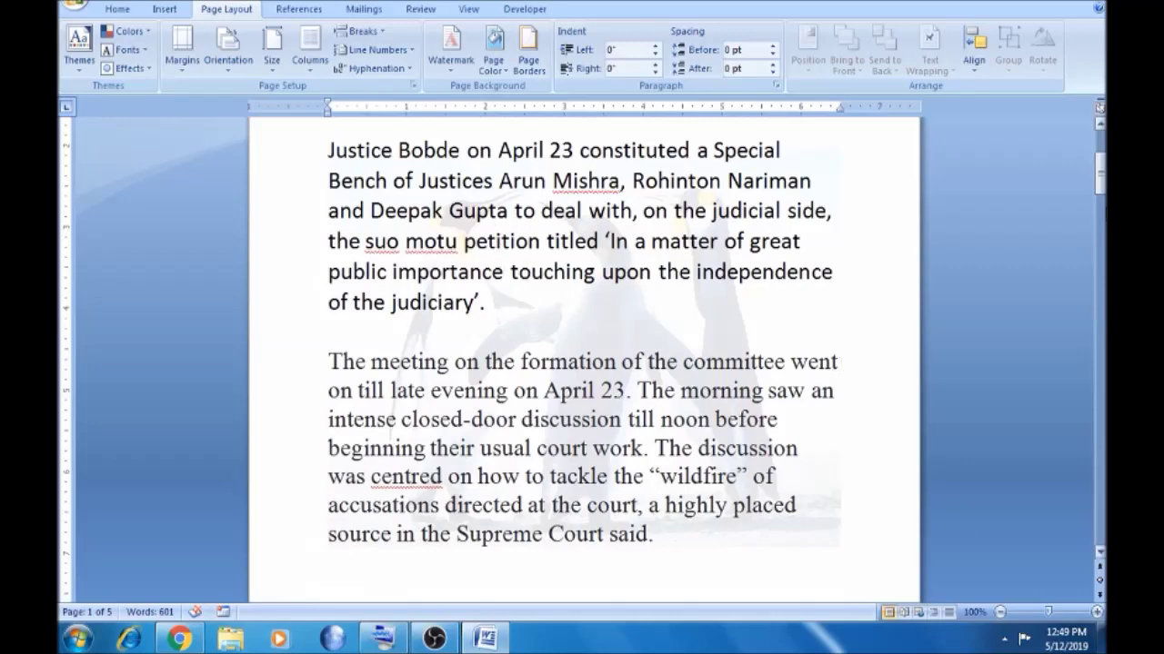
drag(1100, 175, 1102, 268)
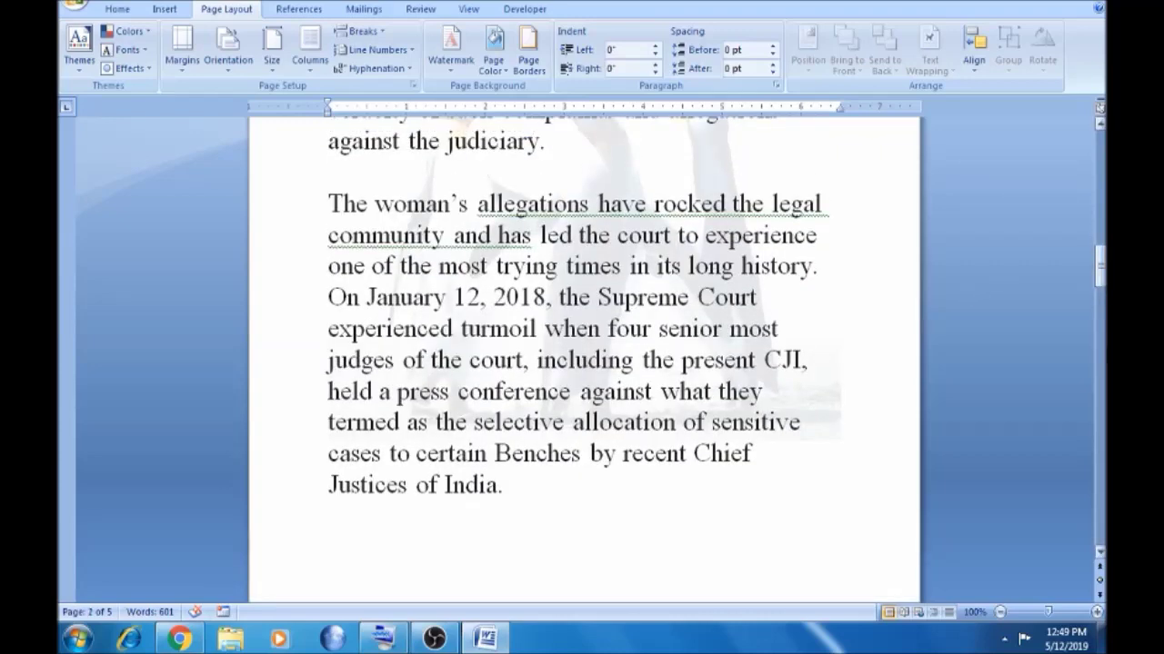
drag(1102, 268, 1101, 156)
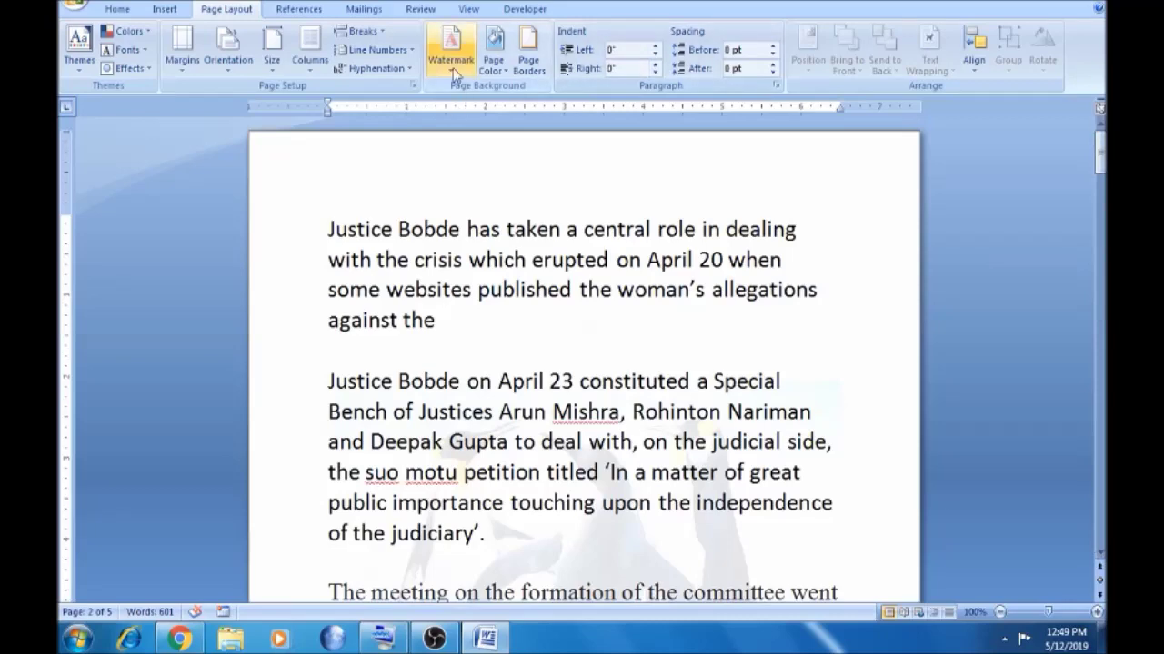
Step: Remove the penguin watermark and apply a custom text watermark showing a typed name instead of ASAP
click(454, 73)
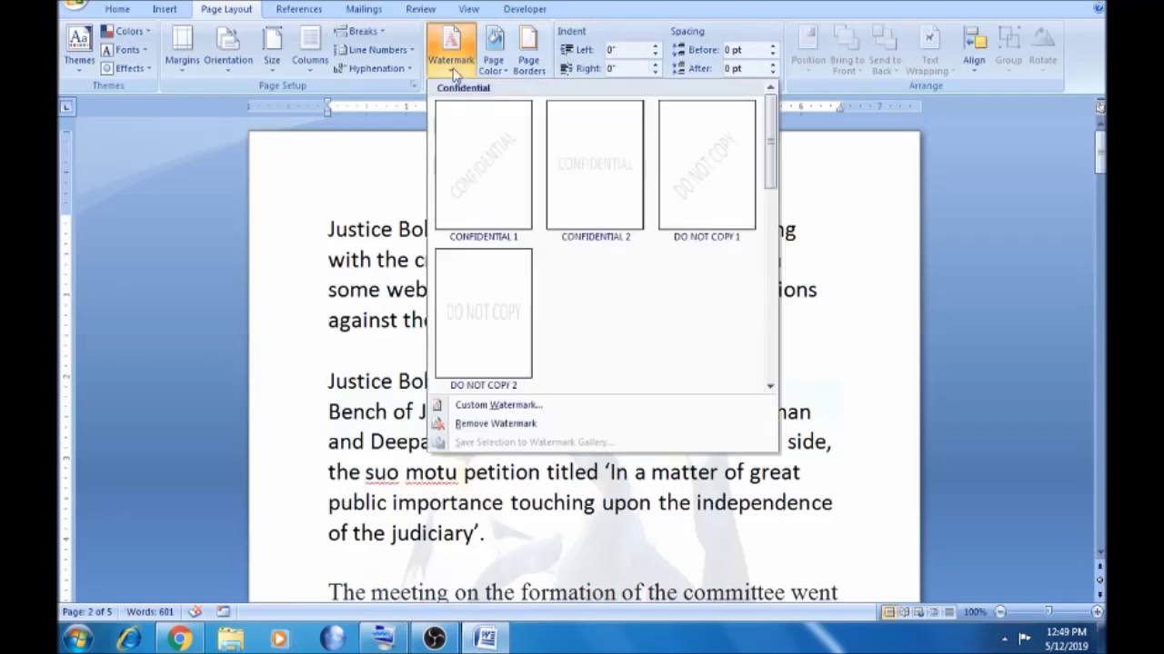
click(504, 431)
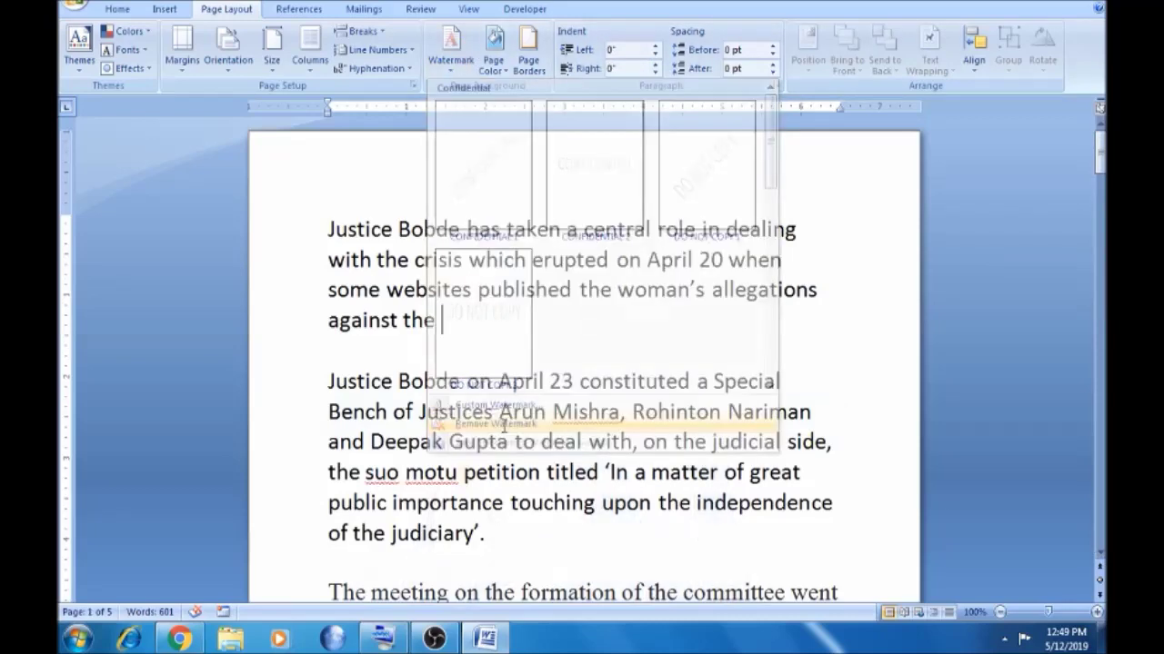
click(450, 73)
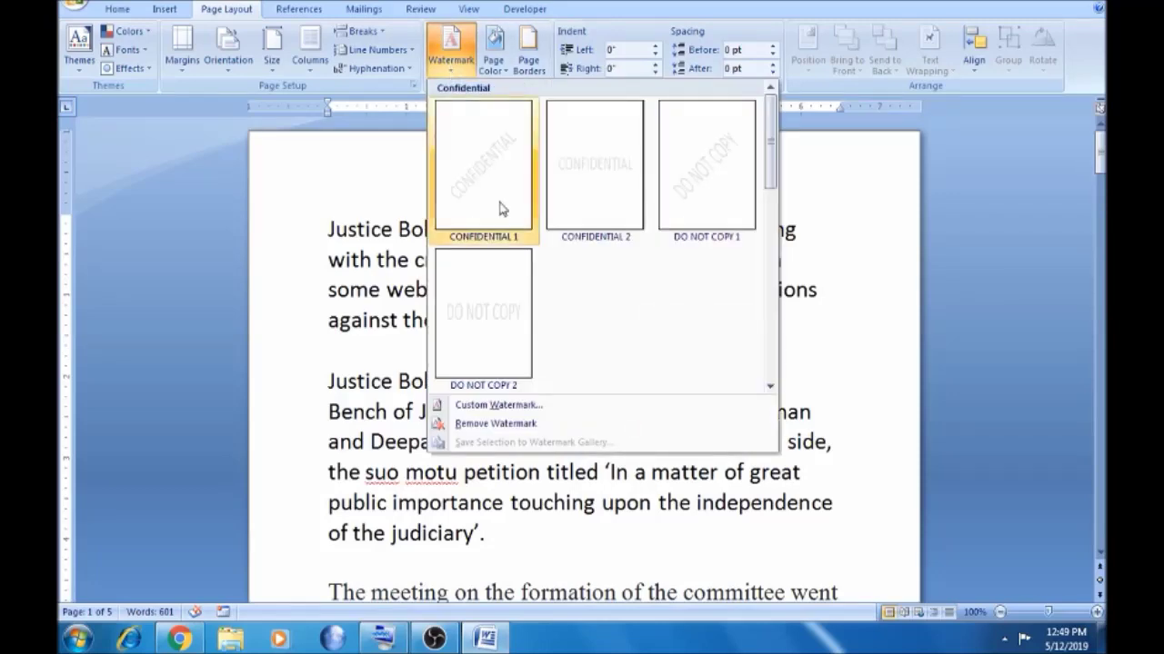
click(502, 405)
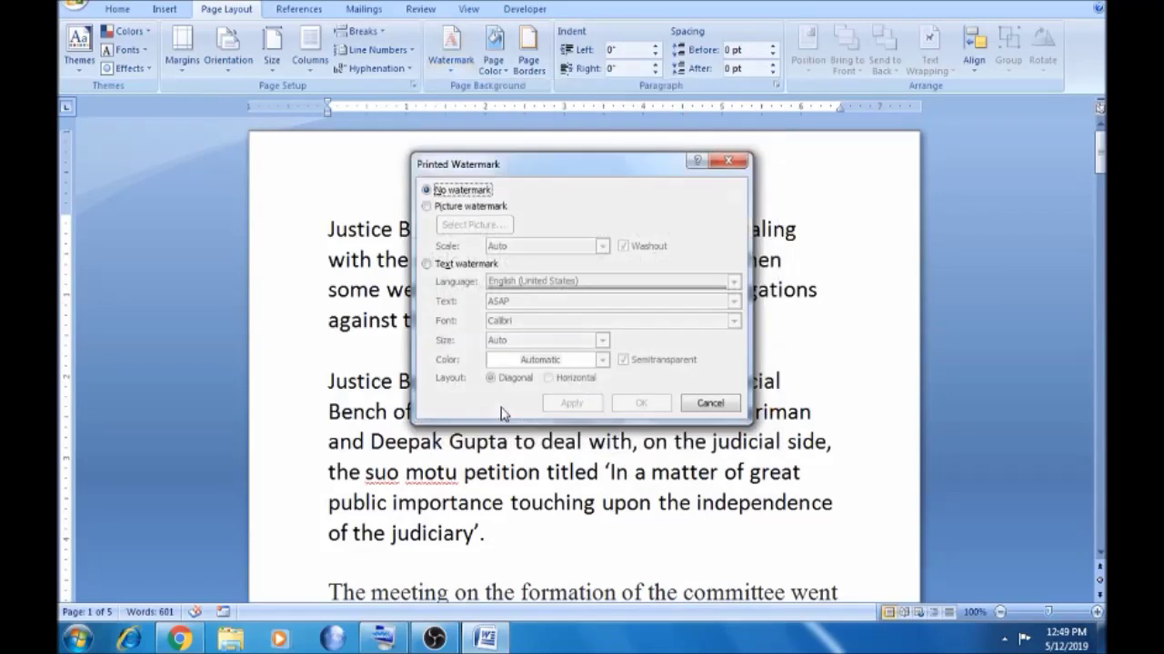
click(427, 263)
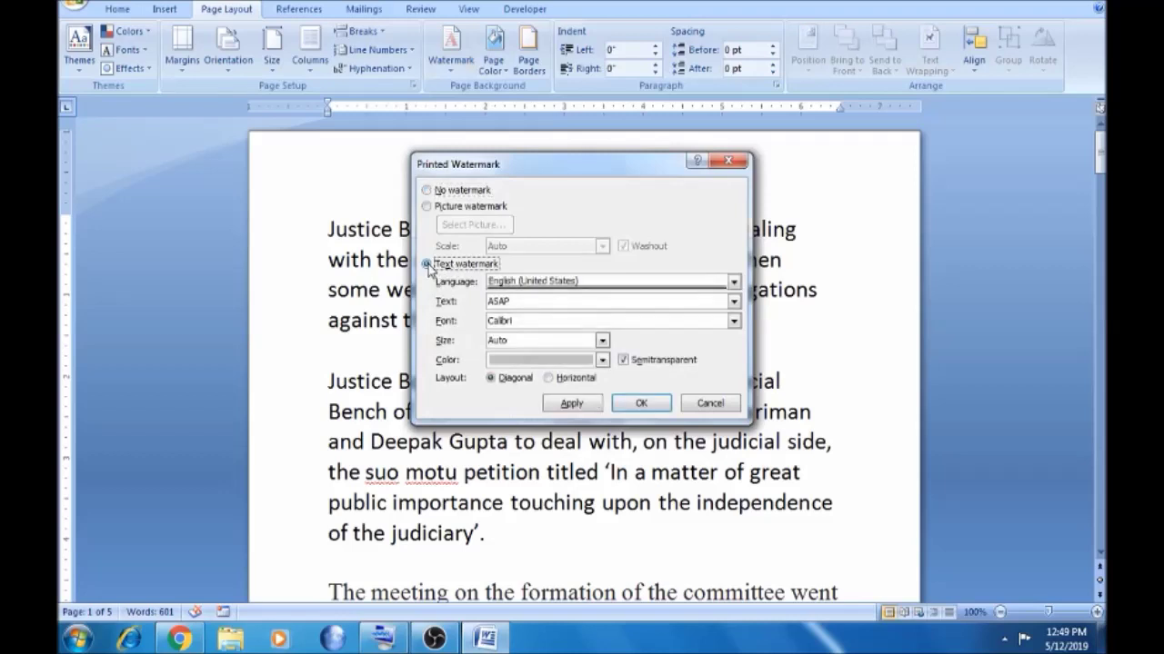
click(535, 303)
key(BackSpace)
key(BackSpace)
key(BackSpace)
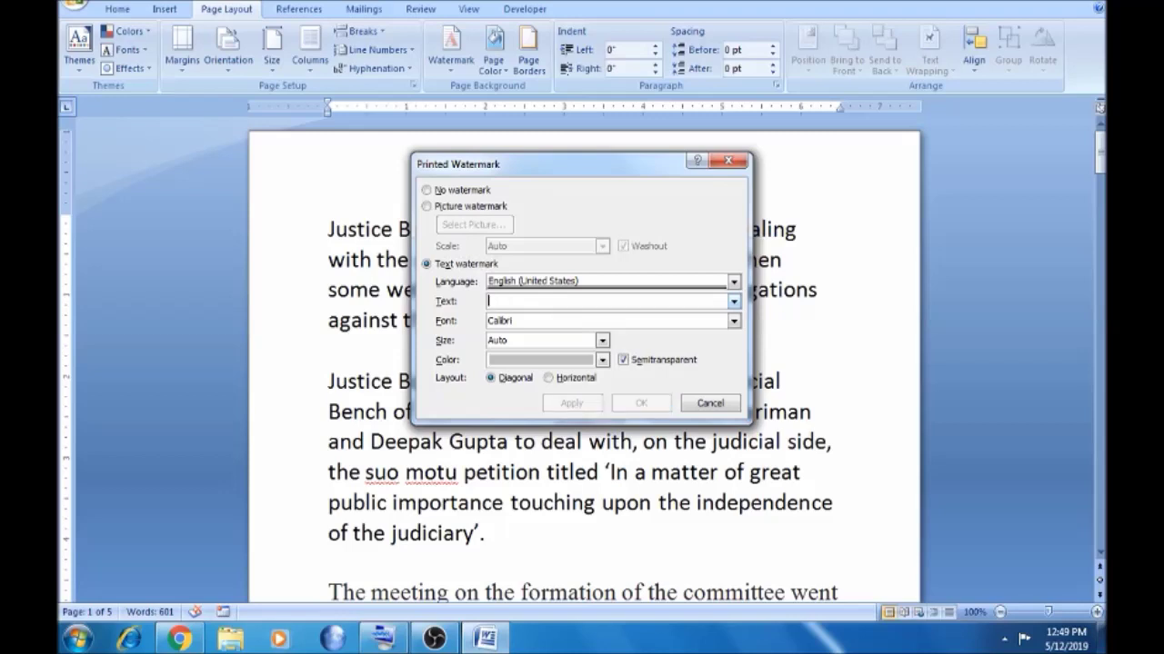
text(RAJMOHAN)
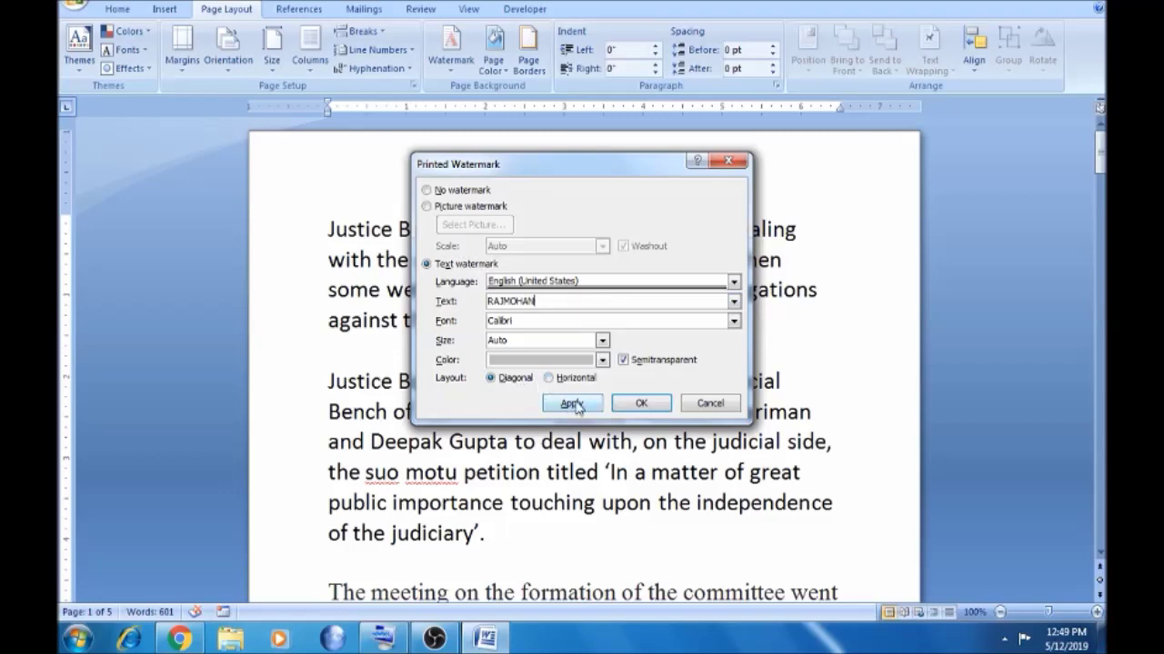
click(569, 404)
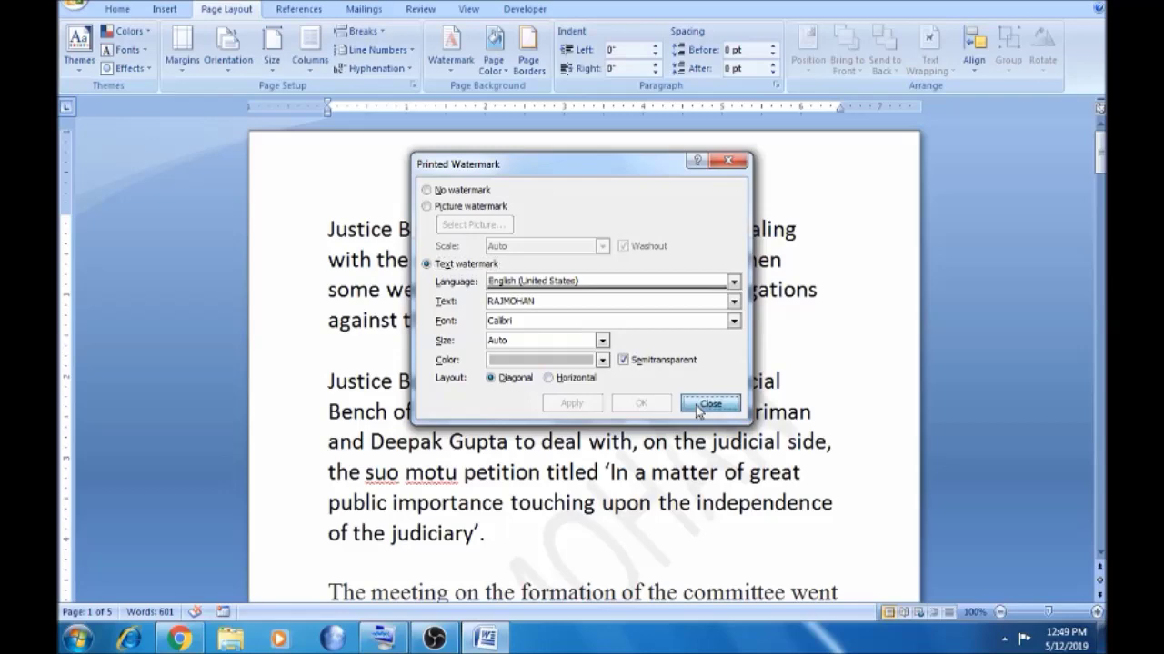
click(706, 403)
key(Down)
key(Down)
key(Down)
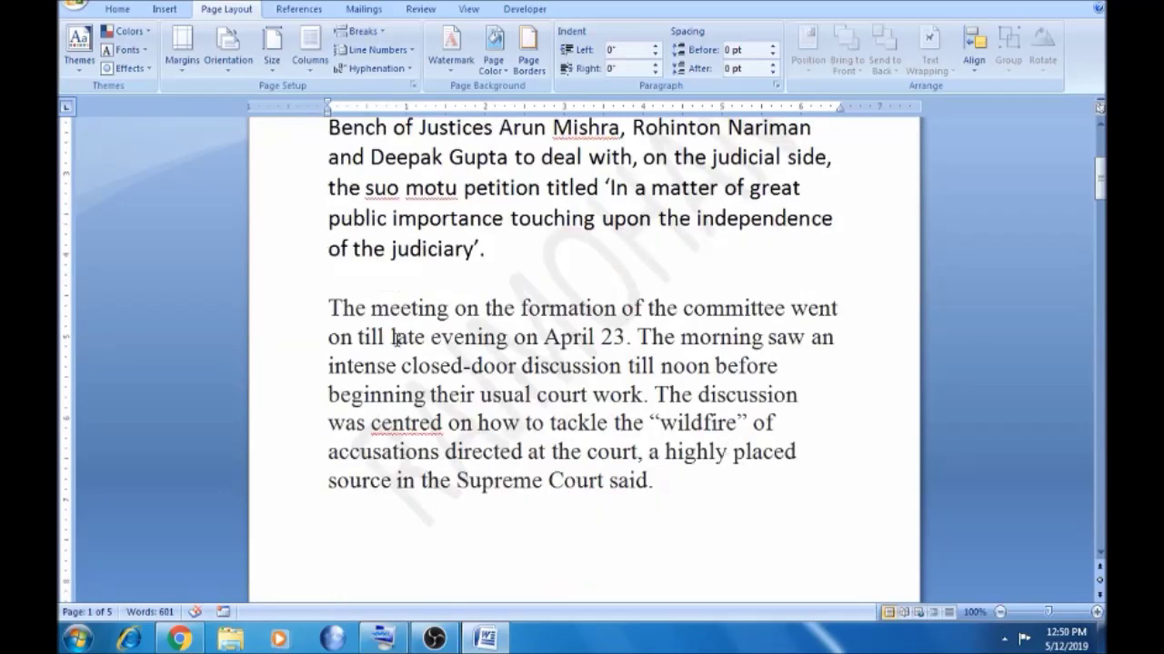
click(482, 267)
key(ctrl+End)
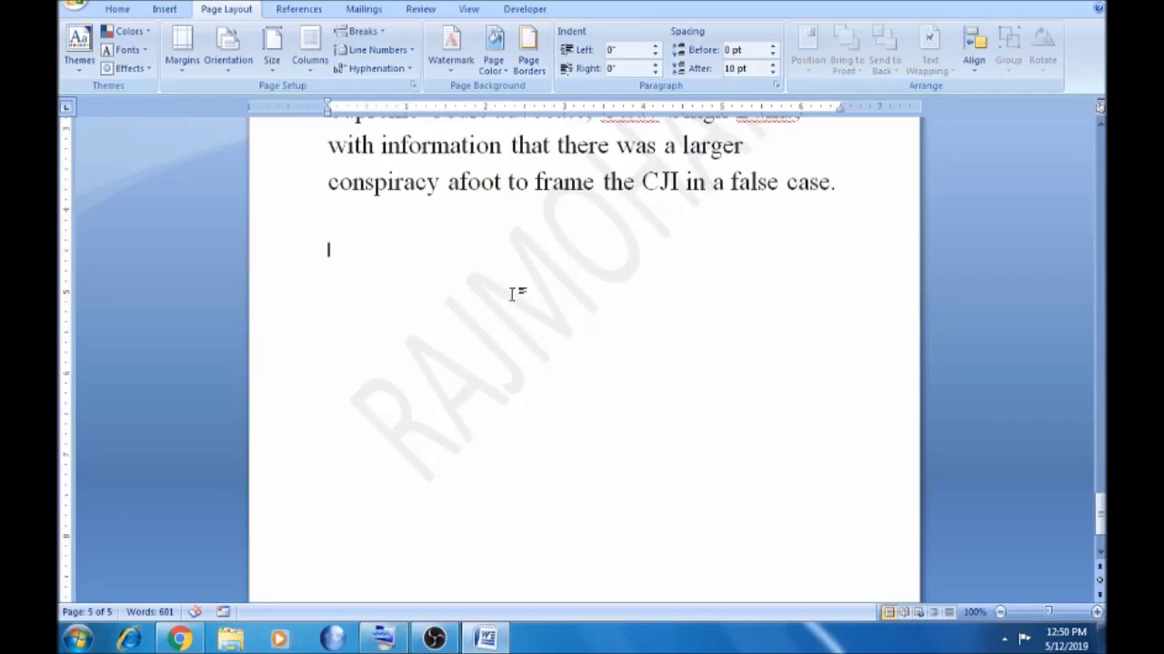
key(ctrl+Home)
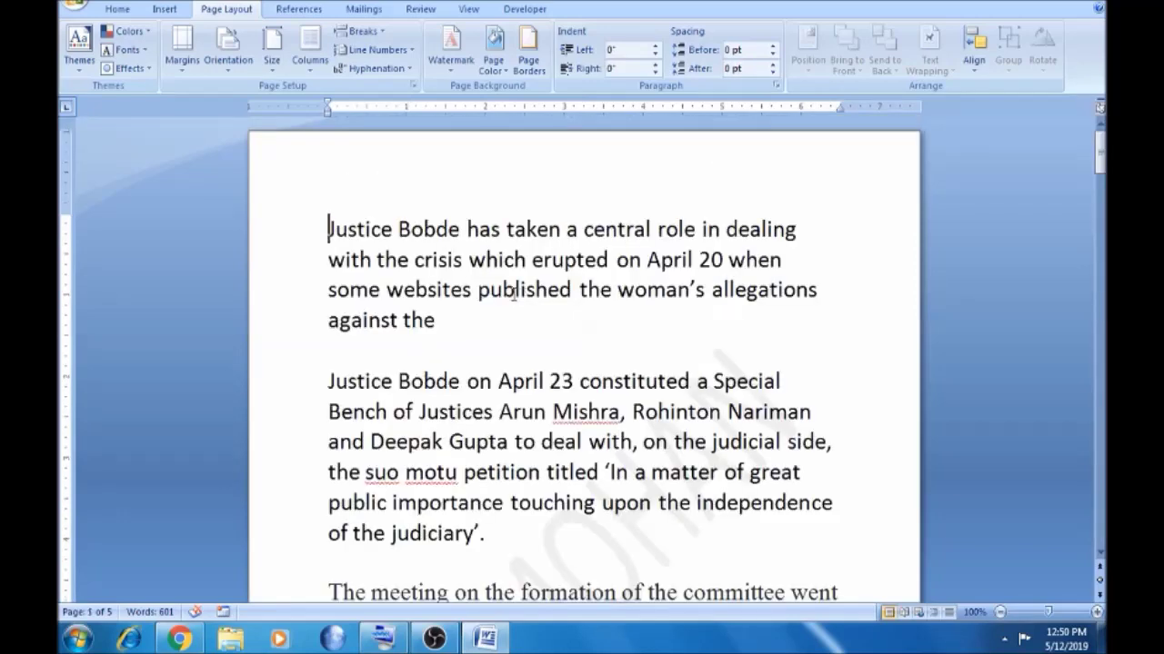